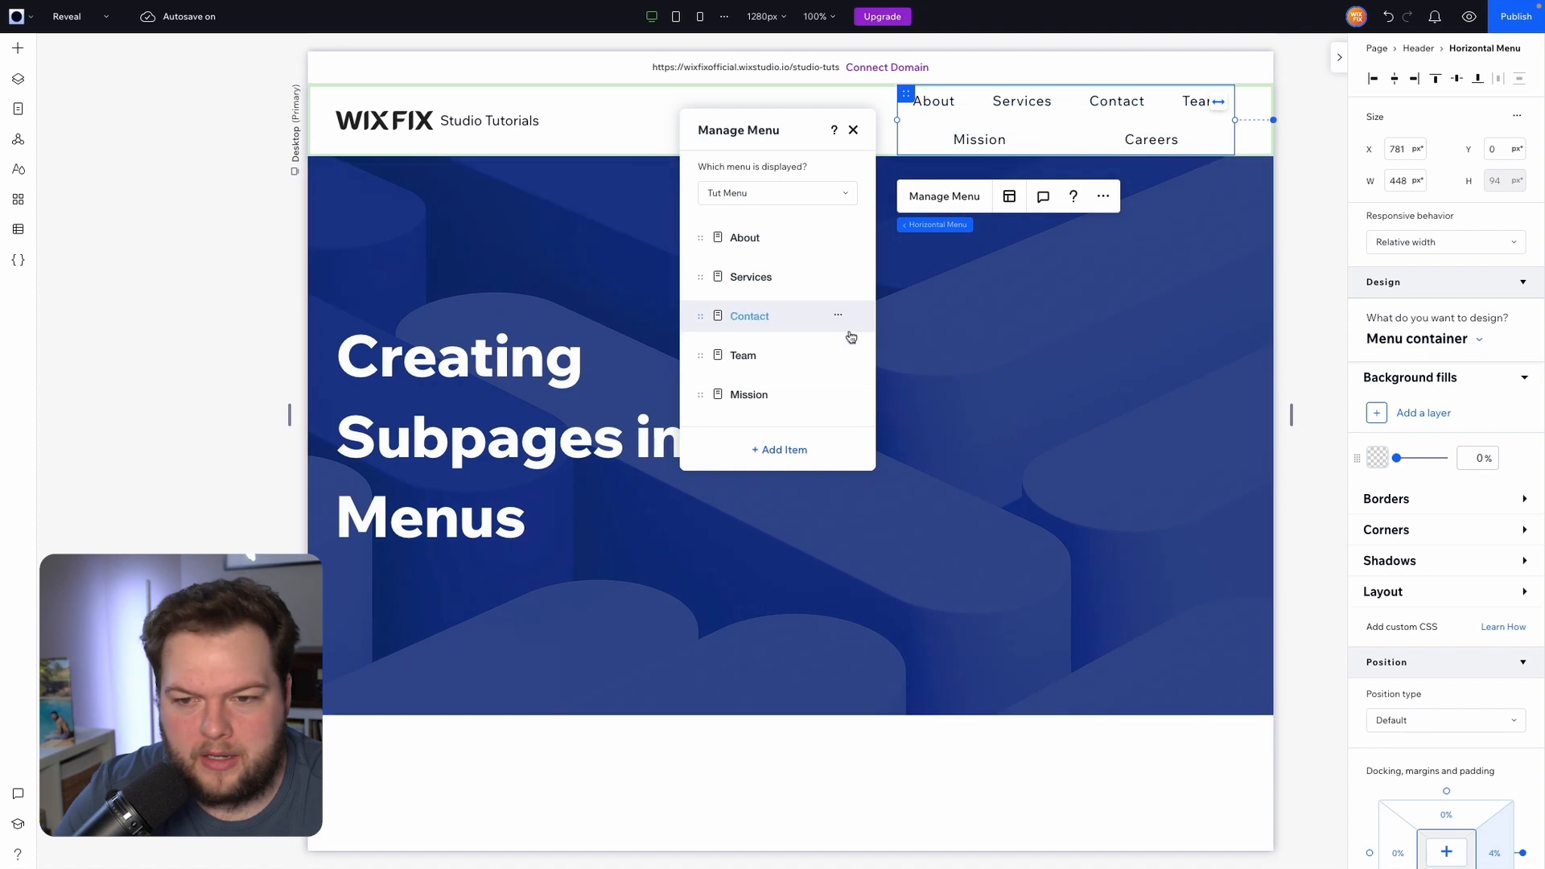
Move the Team item directly below About in the menu and nest it under About as a sub-item.
left_click_drag(699, 357, 707, 264)
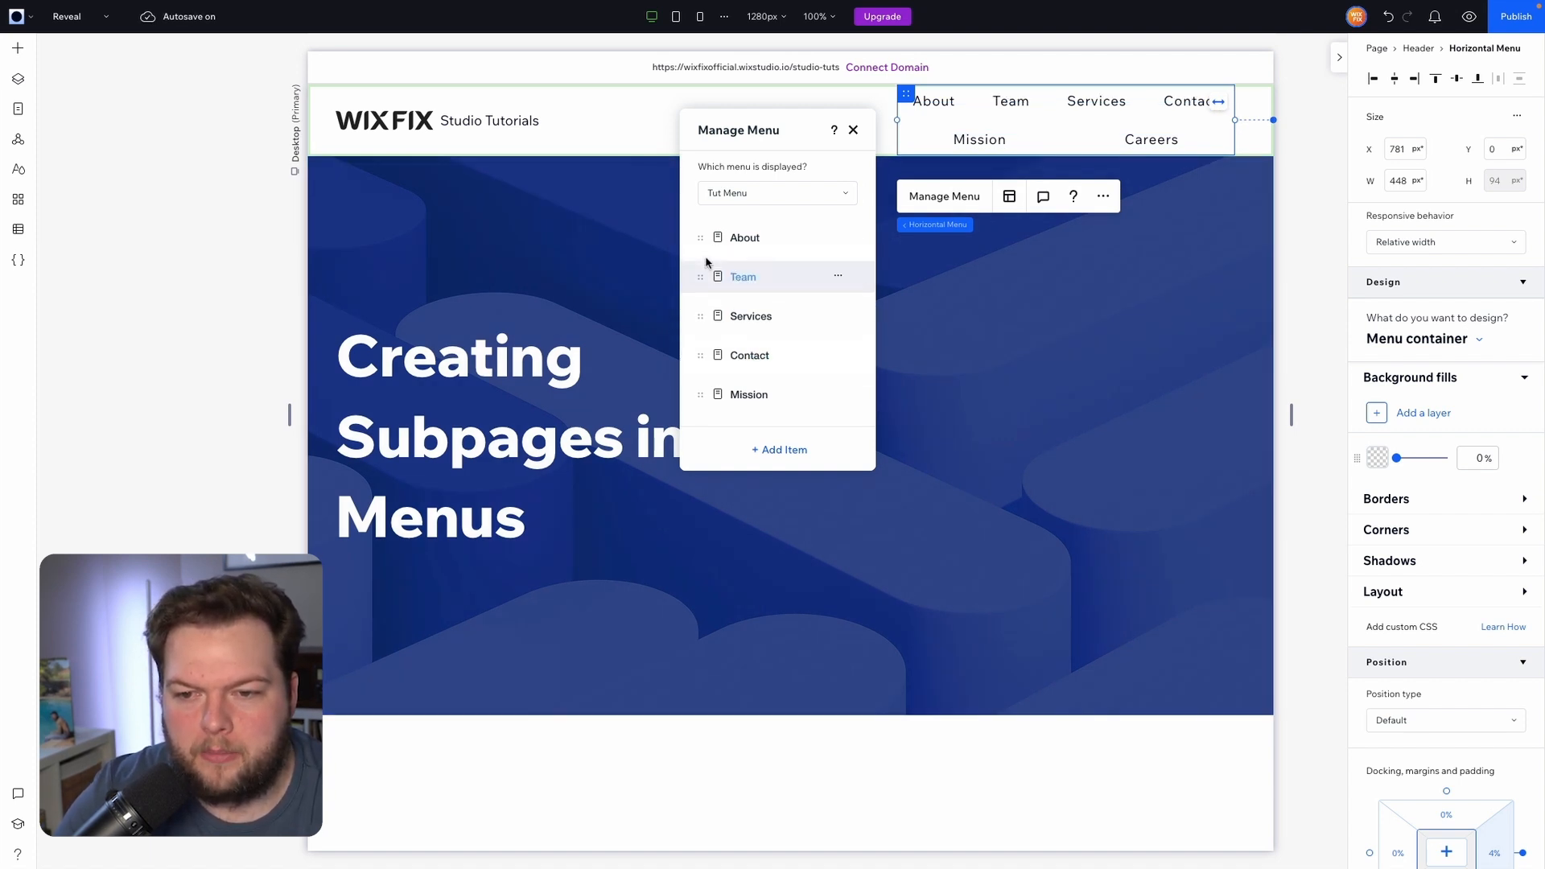
left_click(840, 279)
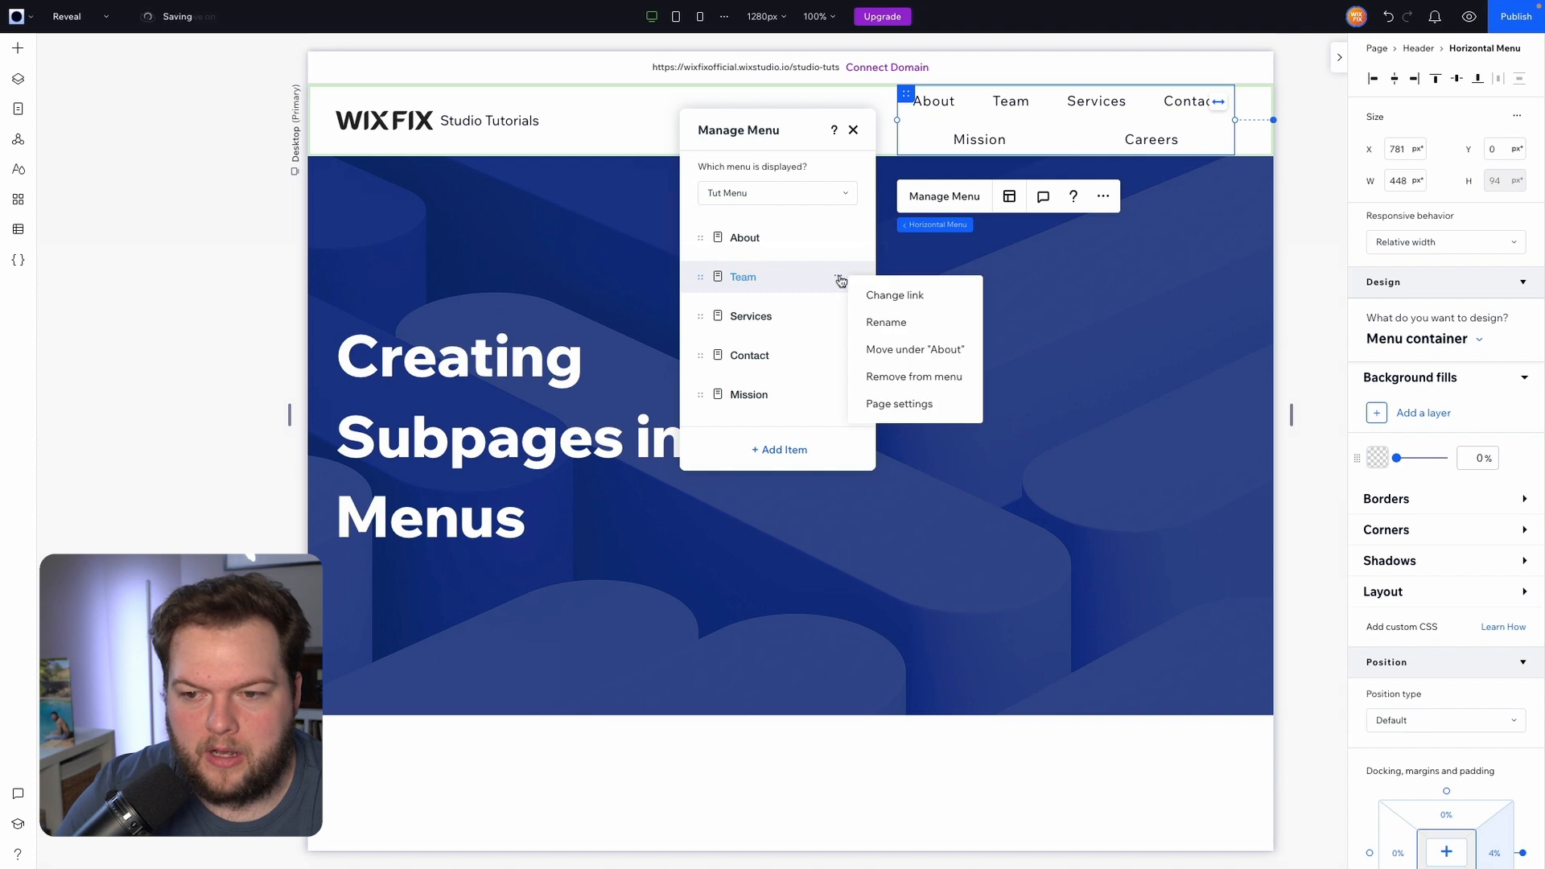
left_click(895, 351)
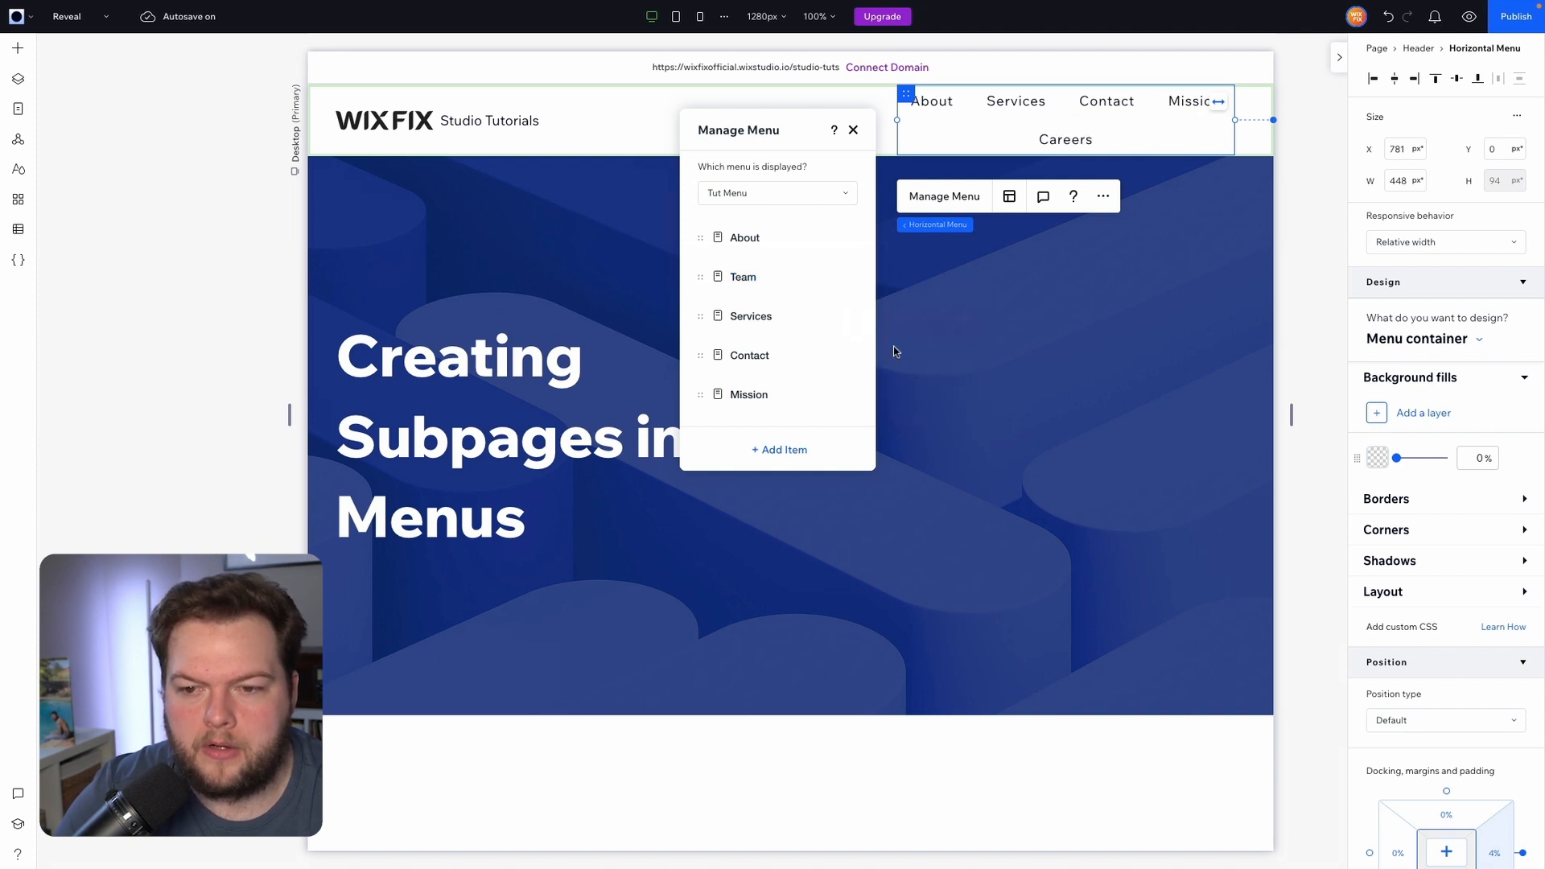
Nest the Mission and Careers items under About as sub-items below Team.
left_click_drag(696, 394, 745, 317)
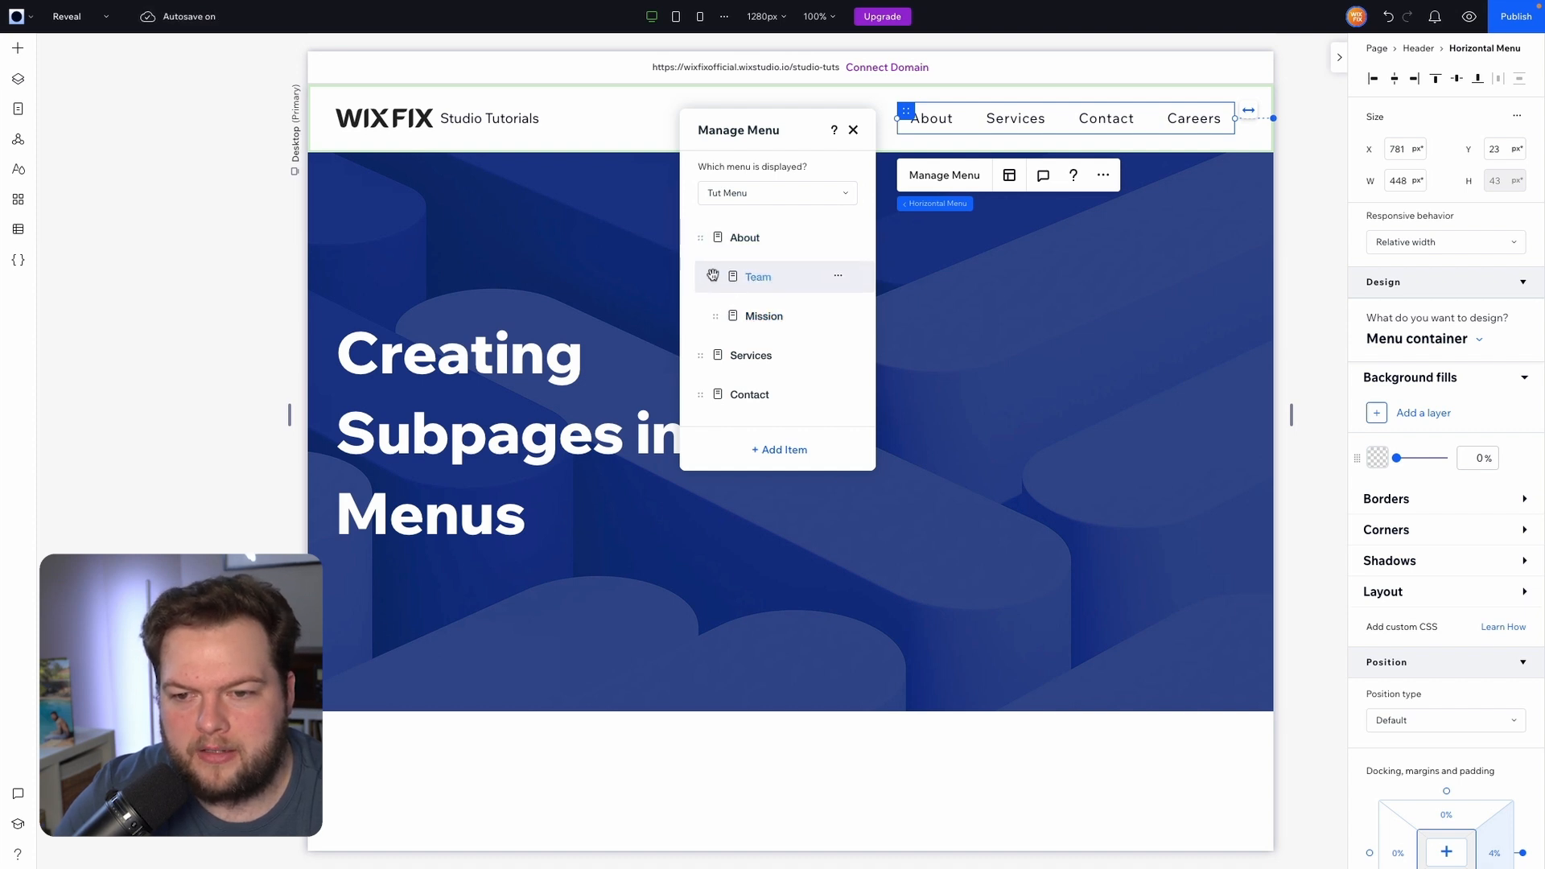
scroll(718, 378, "down", 1)
left_click_drag(704, 404, 744, 312)
scroll(816, 310, "up", 1)
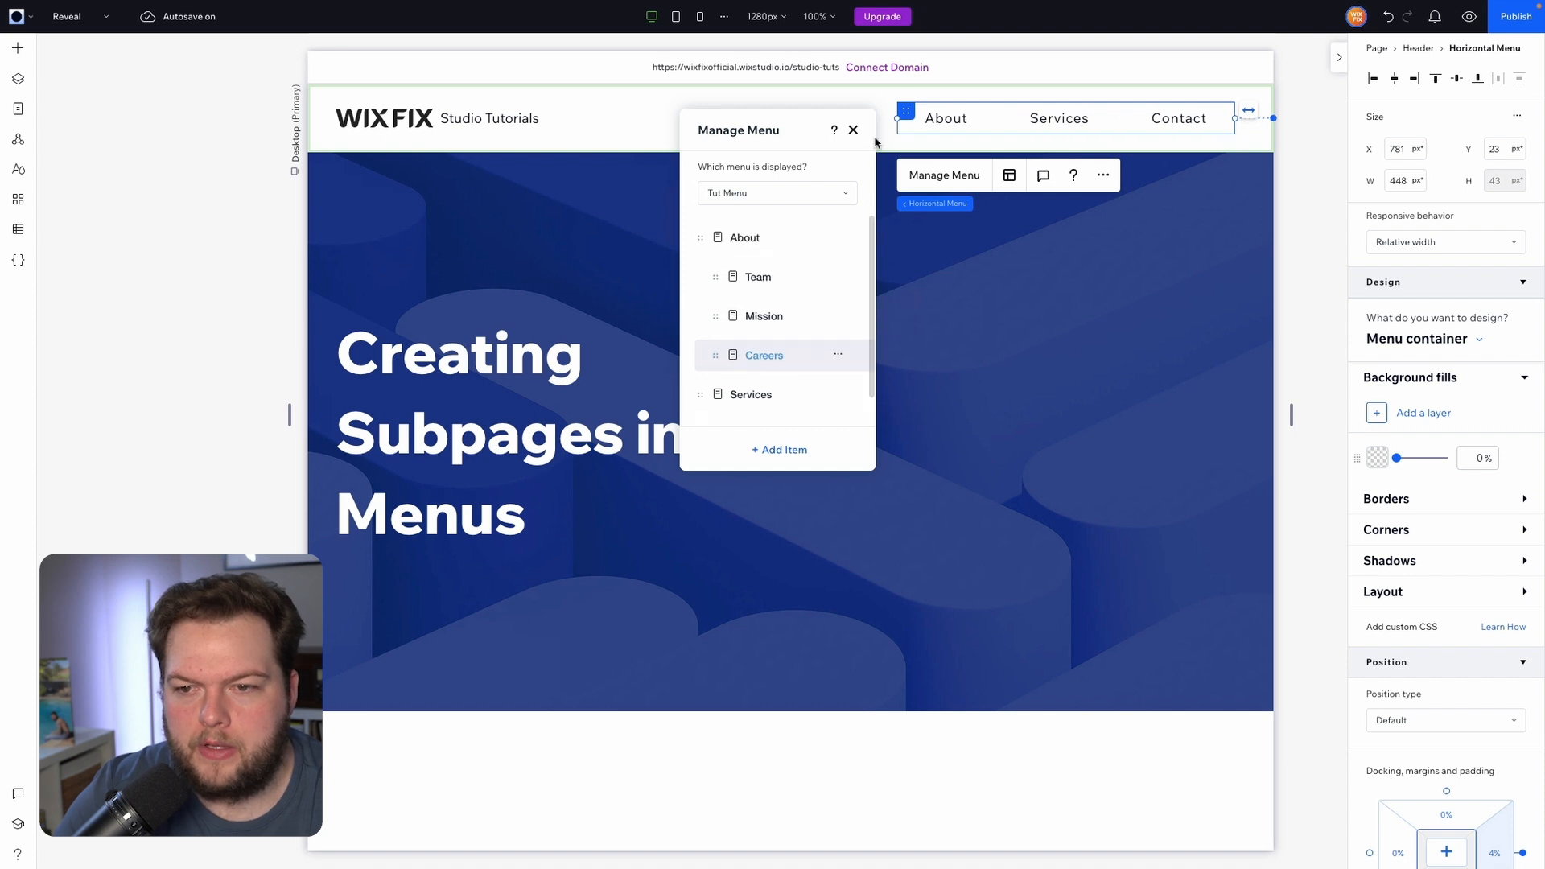
Preview the site and test the About dropdown's Team, Mission and Careers links.
left_click(1470, 18)
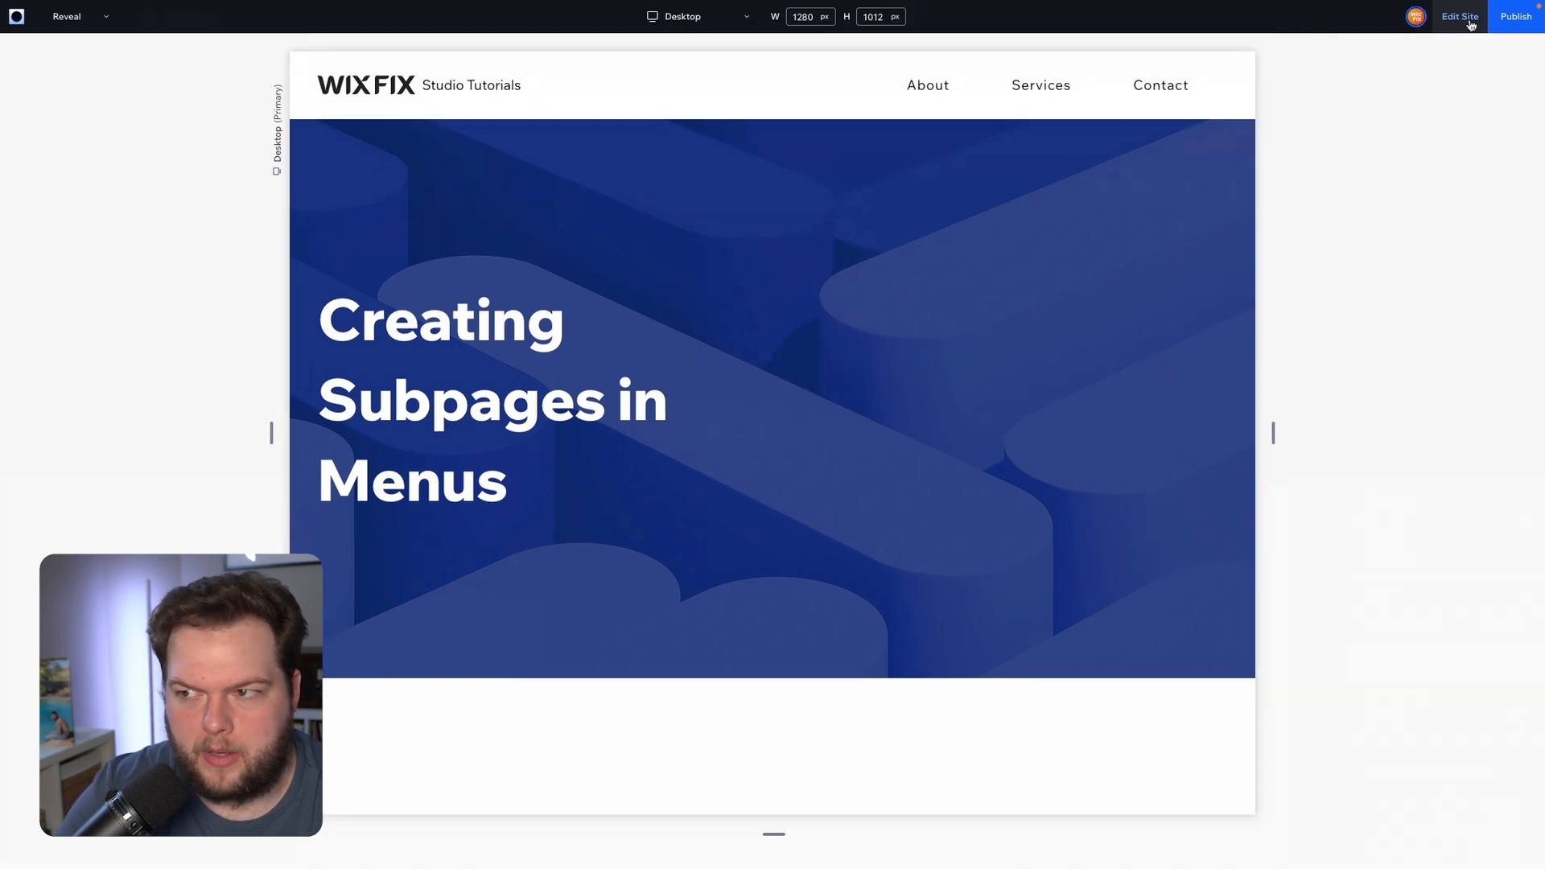
mouse_move(932, 129)
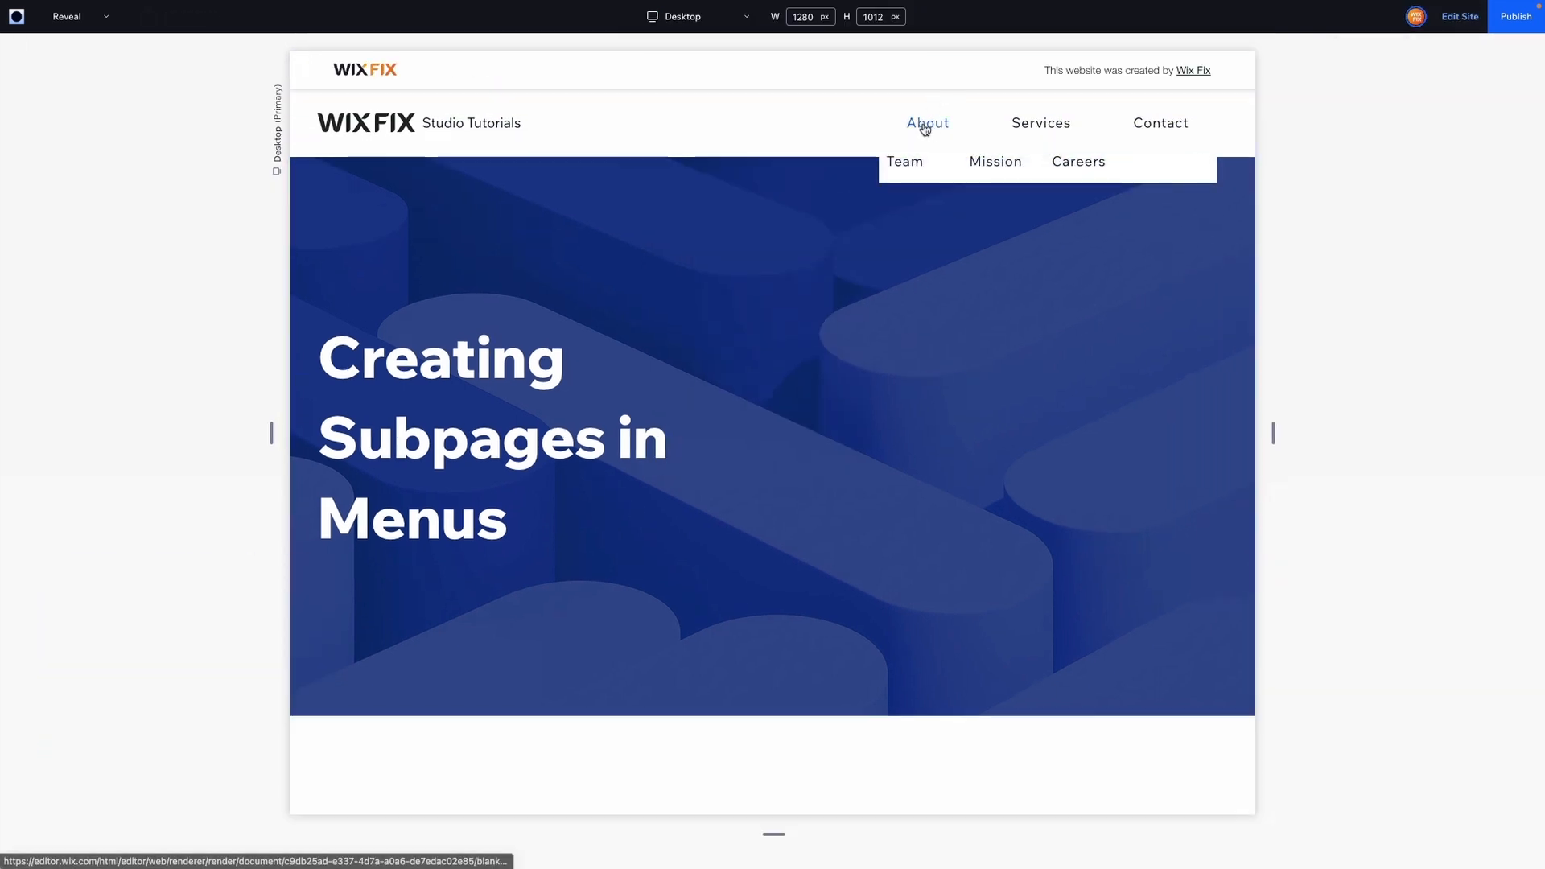
left_click(926, 129)
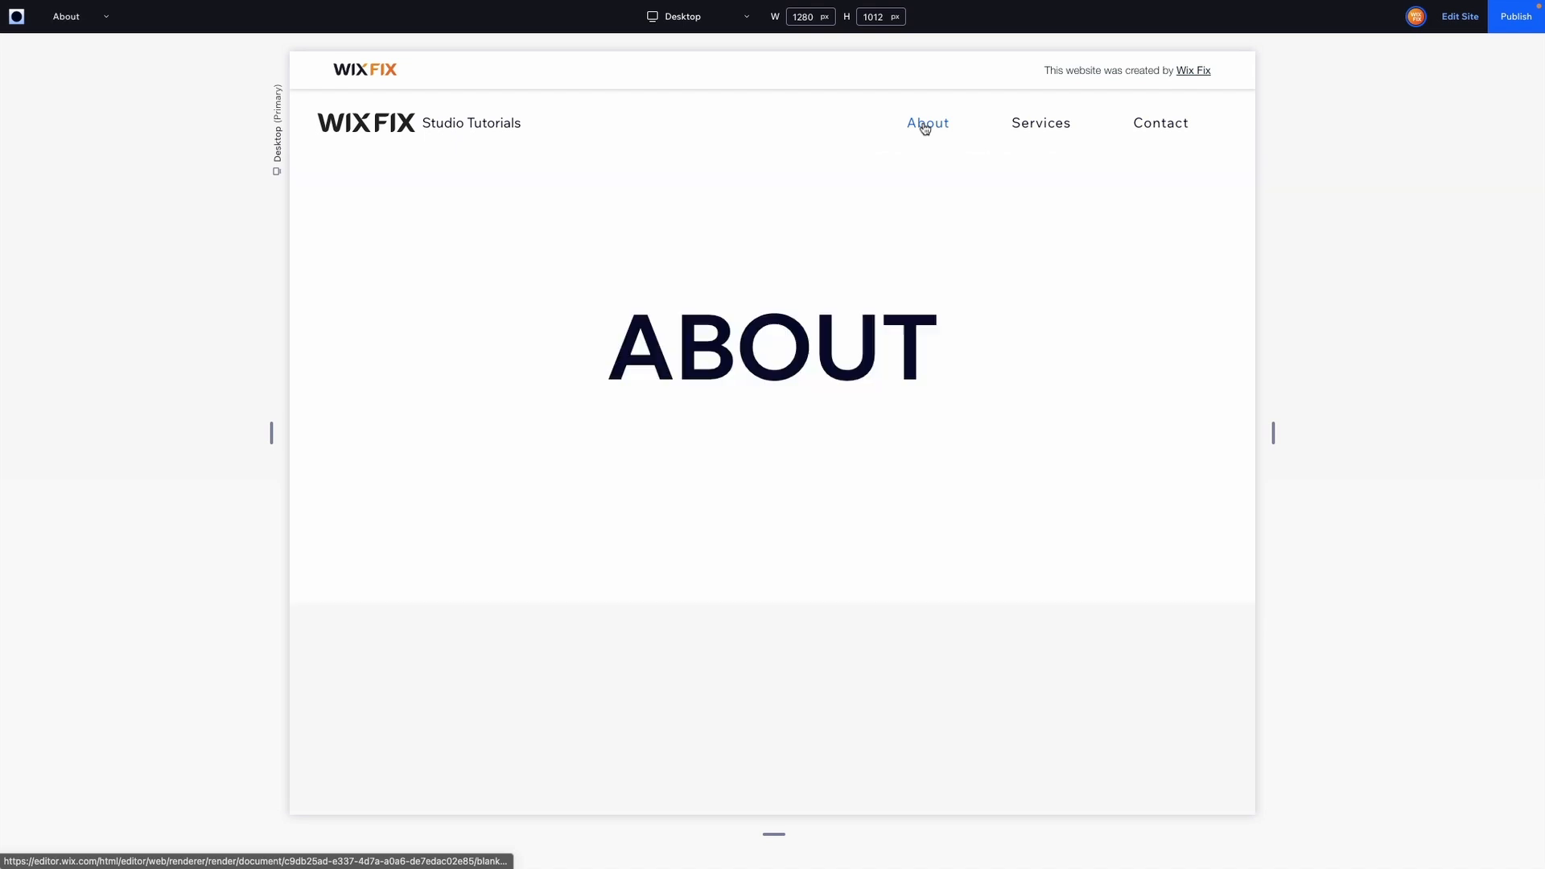
mouse_move(932, 139)
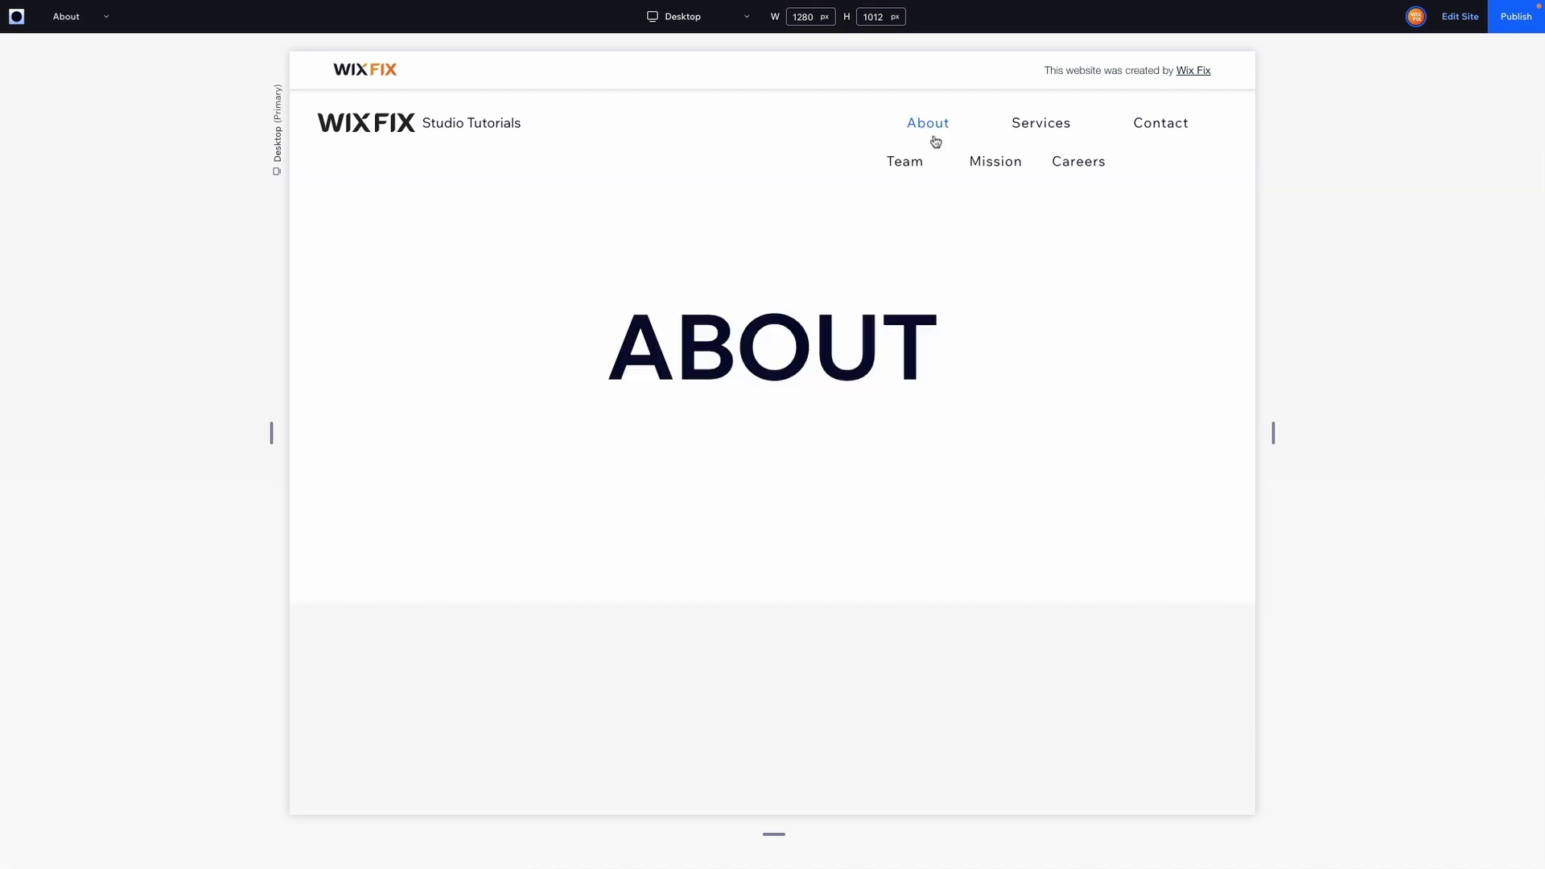
left_click(909, 167)
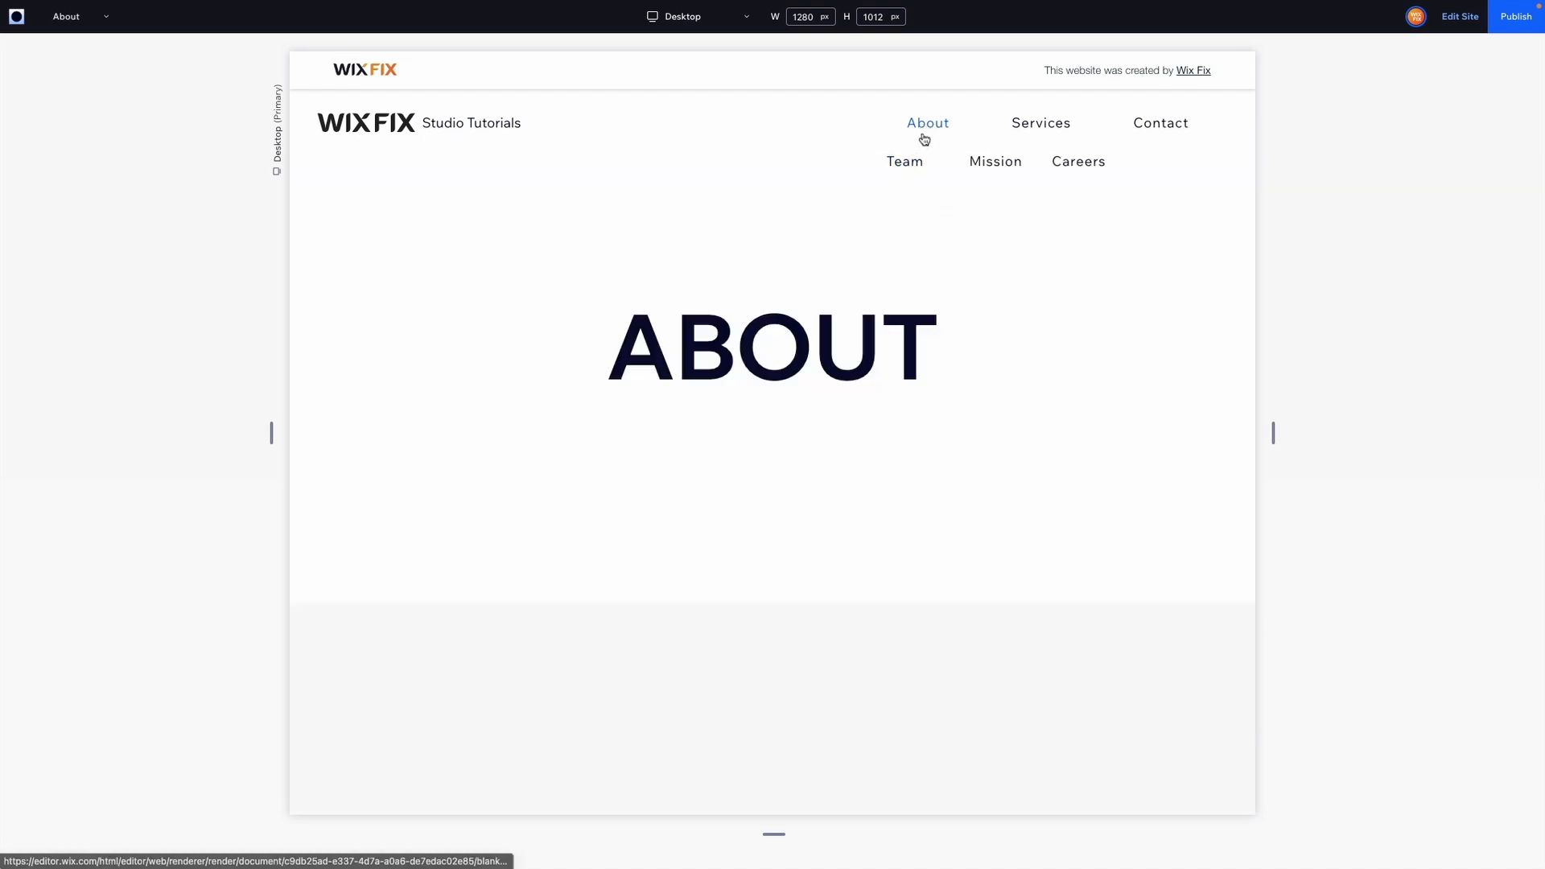
mouse_move(928, 124)
left_click(976, 163)
mouse_move(1052, 170)
left_click(1070, 168)
mouse_move(925, 124)
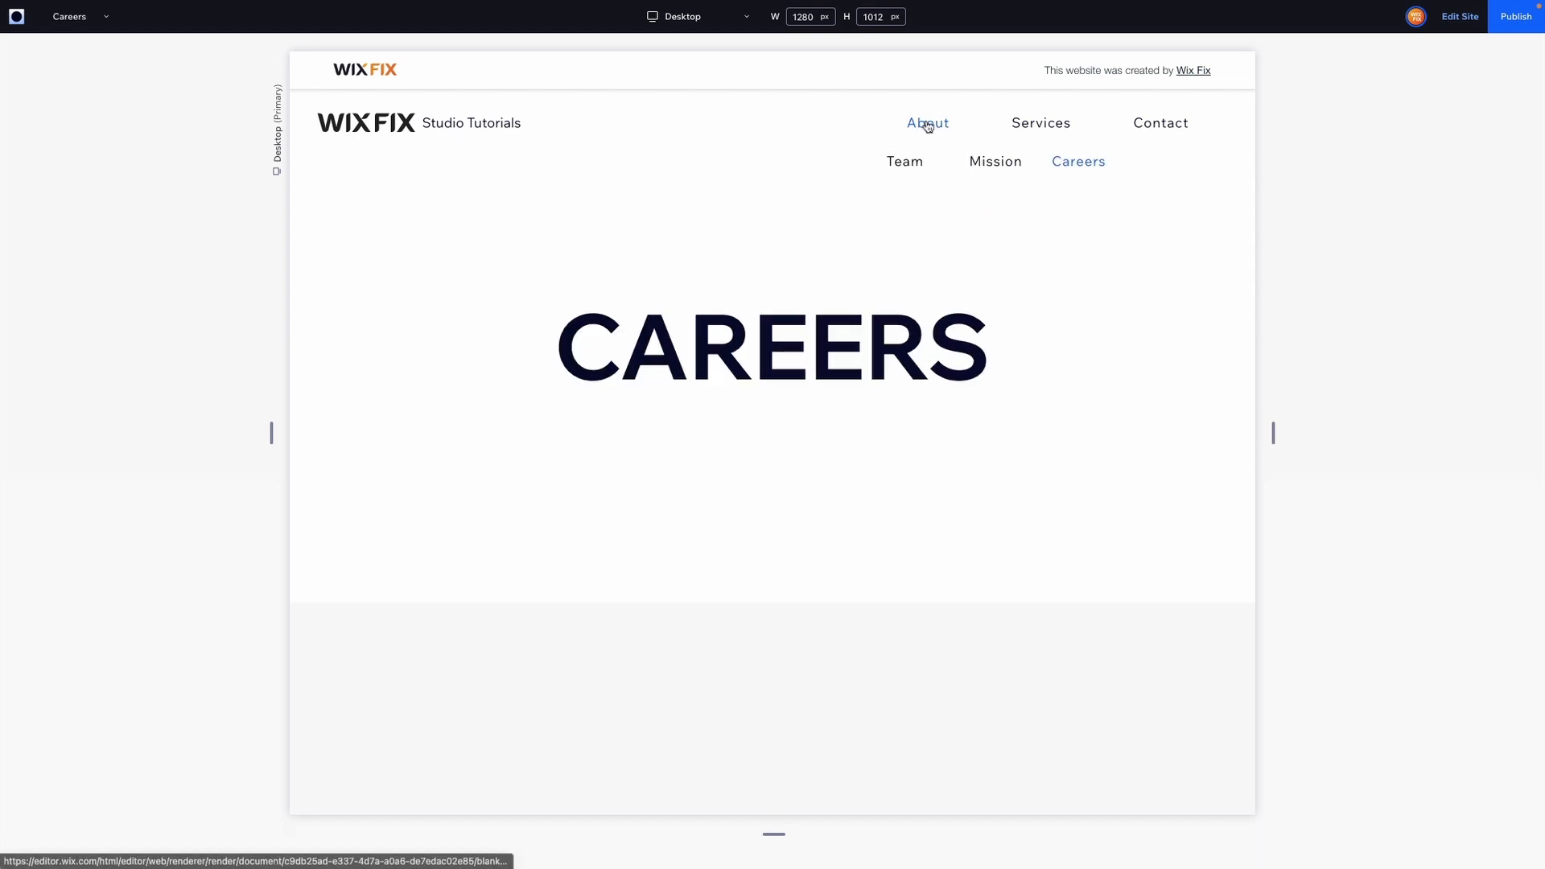
left_click(928, 125)
mouse_move(931, 124)
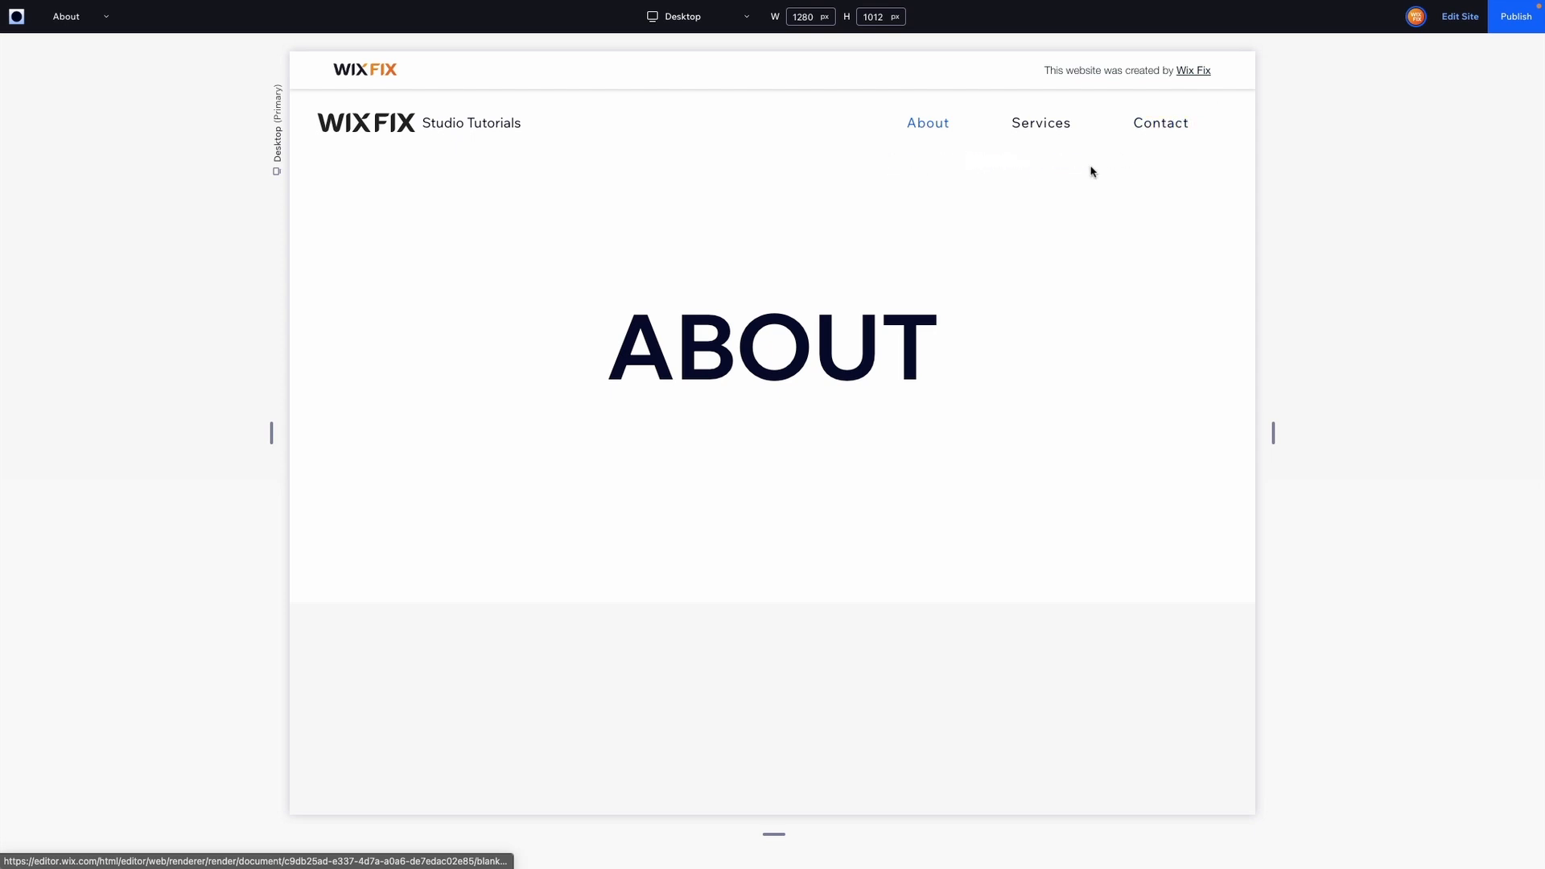
Open the Services page in the preview and return to the editor.
left_click(1041, 127)
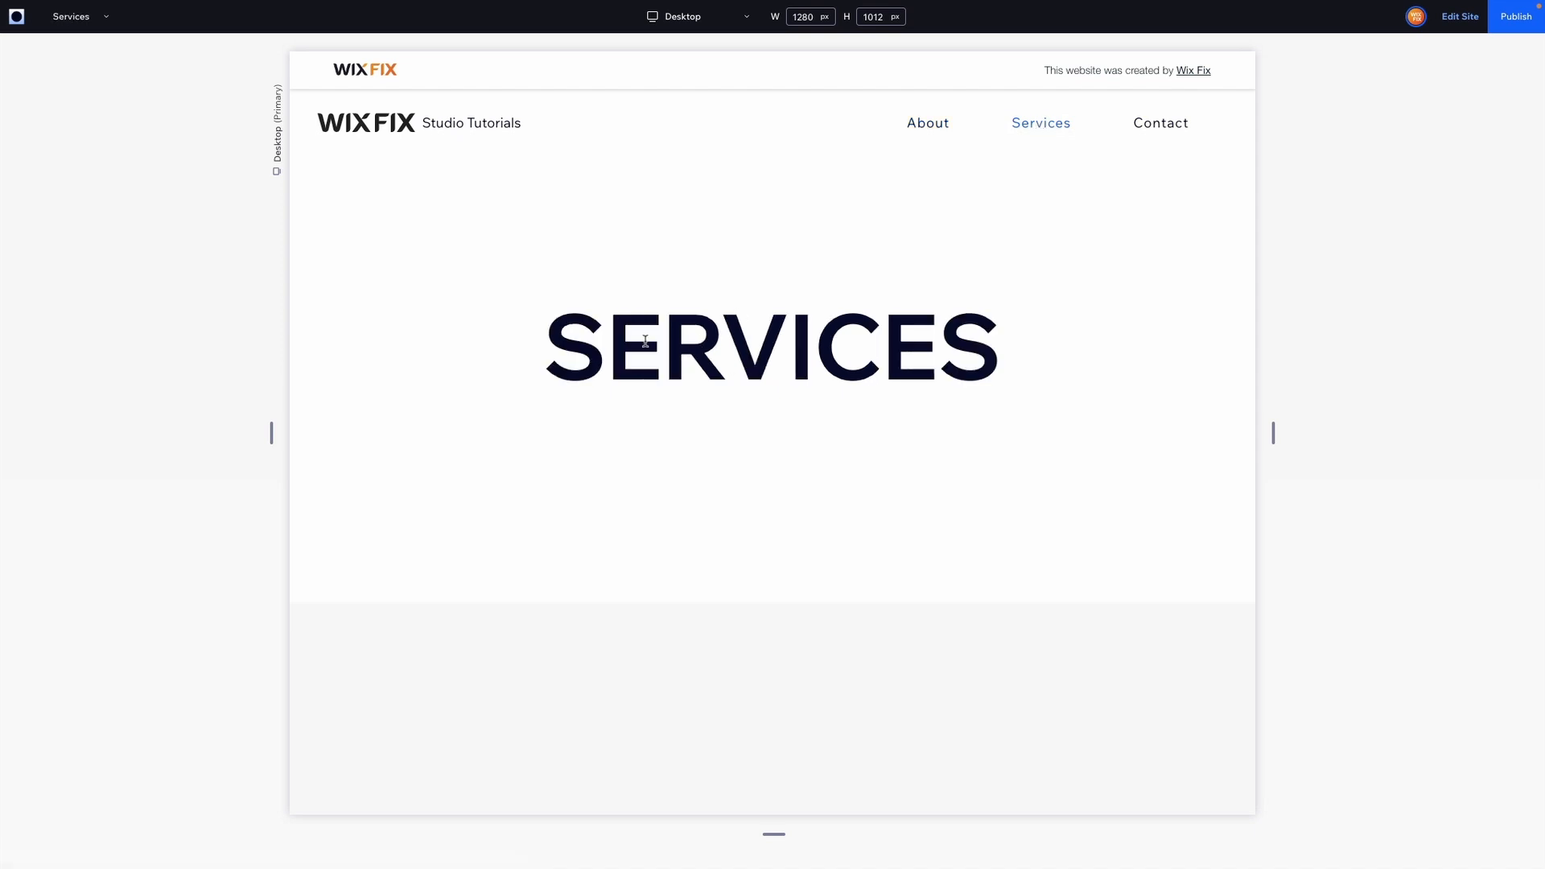
left_click_drag(660, 342, 1116, 366)
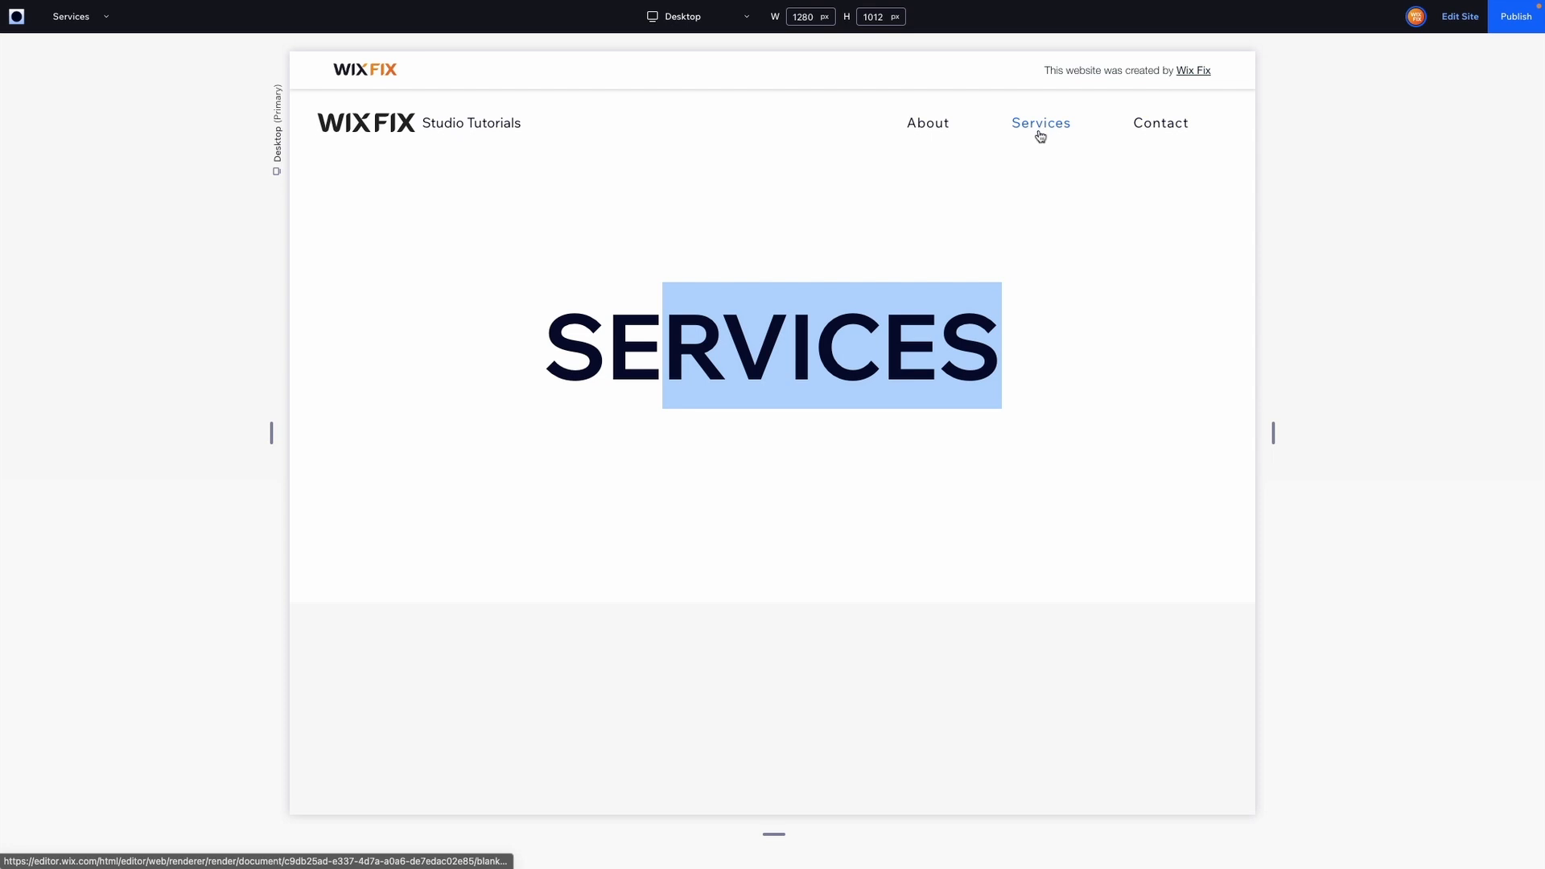
left_click(1455, 17)
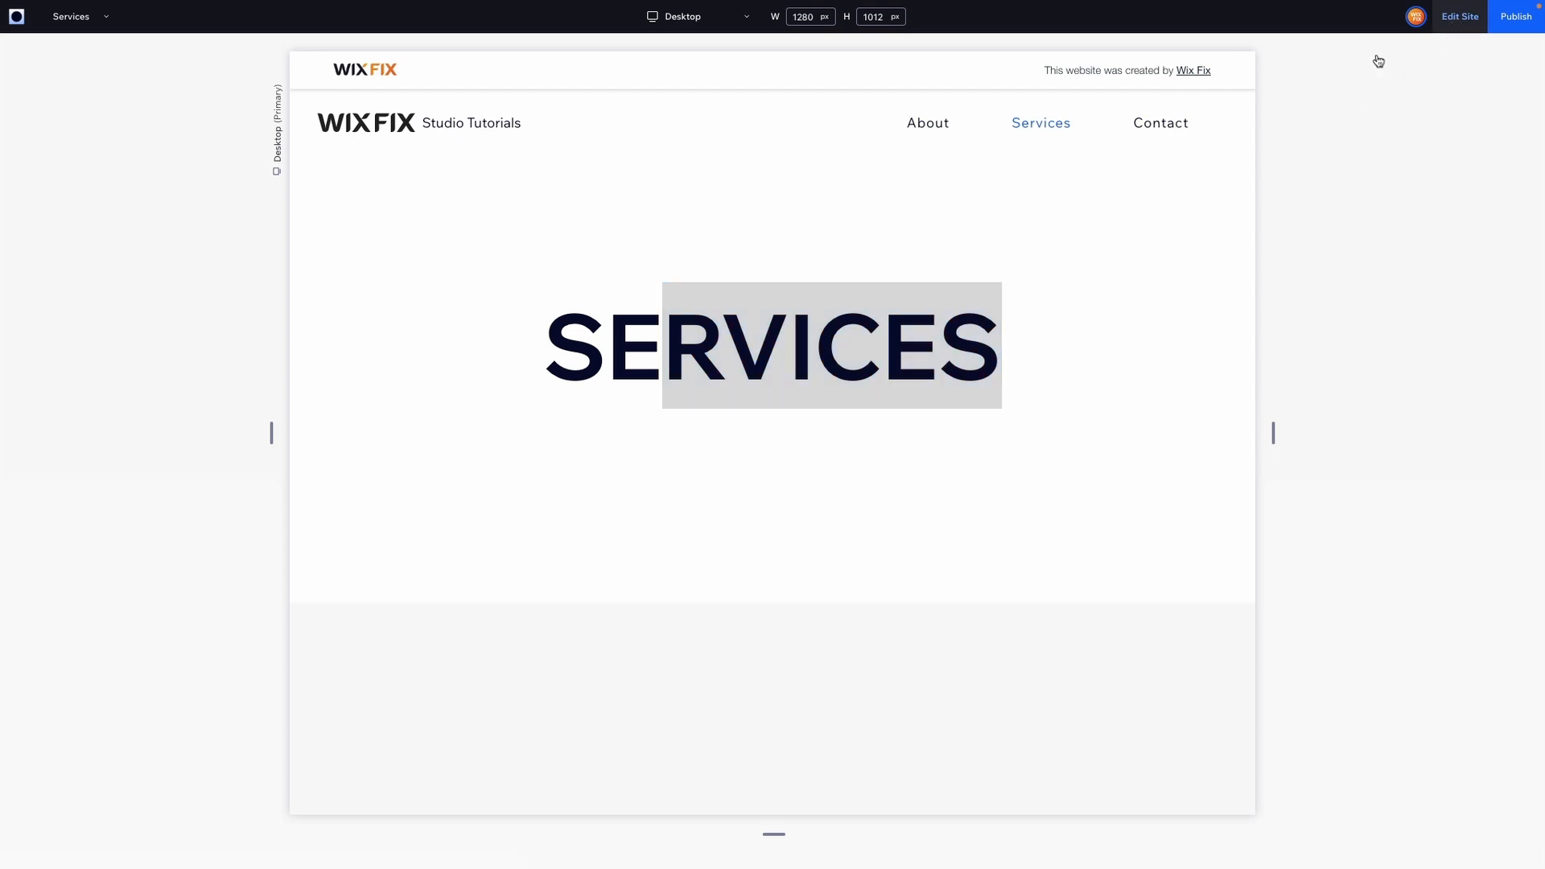
left_click(1107, 155)
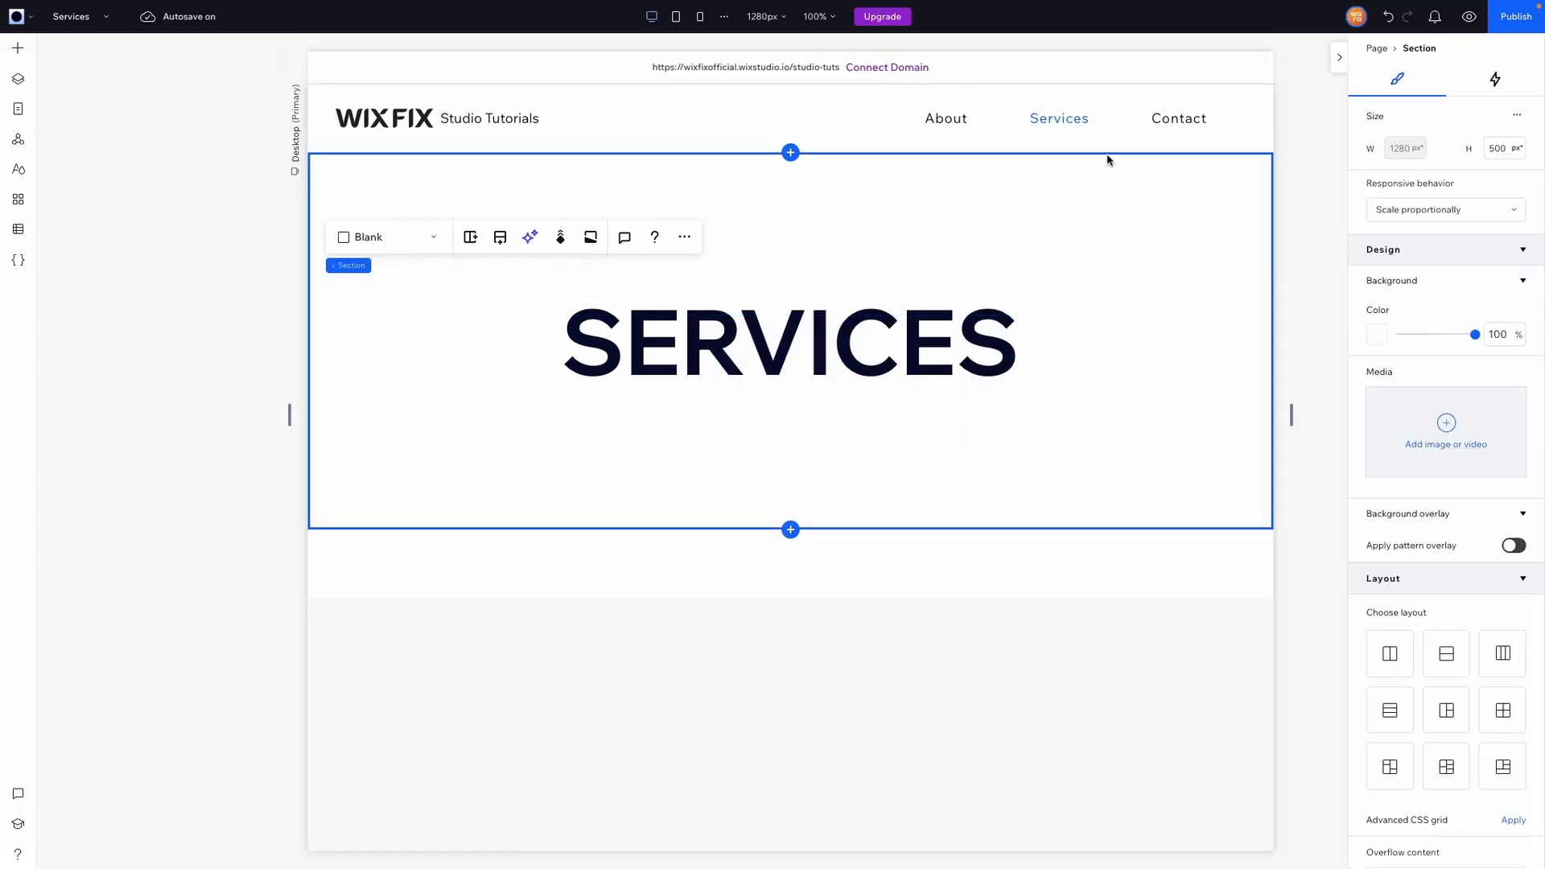
Open Manage Menu for the horizontal menu and remove the Services page from the menu.
left_click(1083, 130)
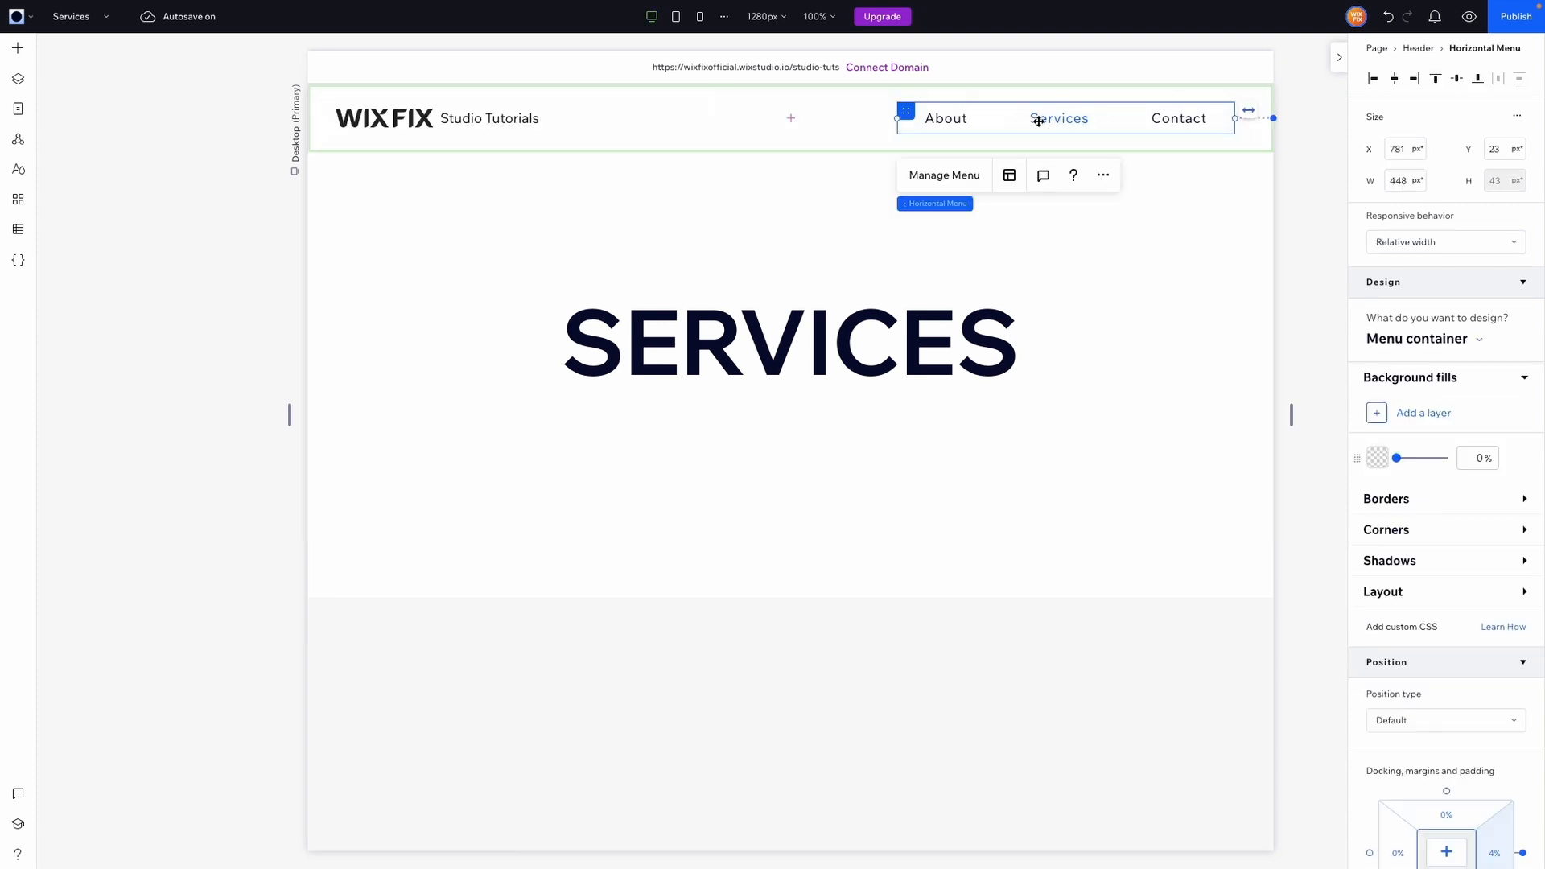
left_click(946, 175)
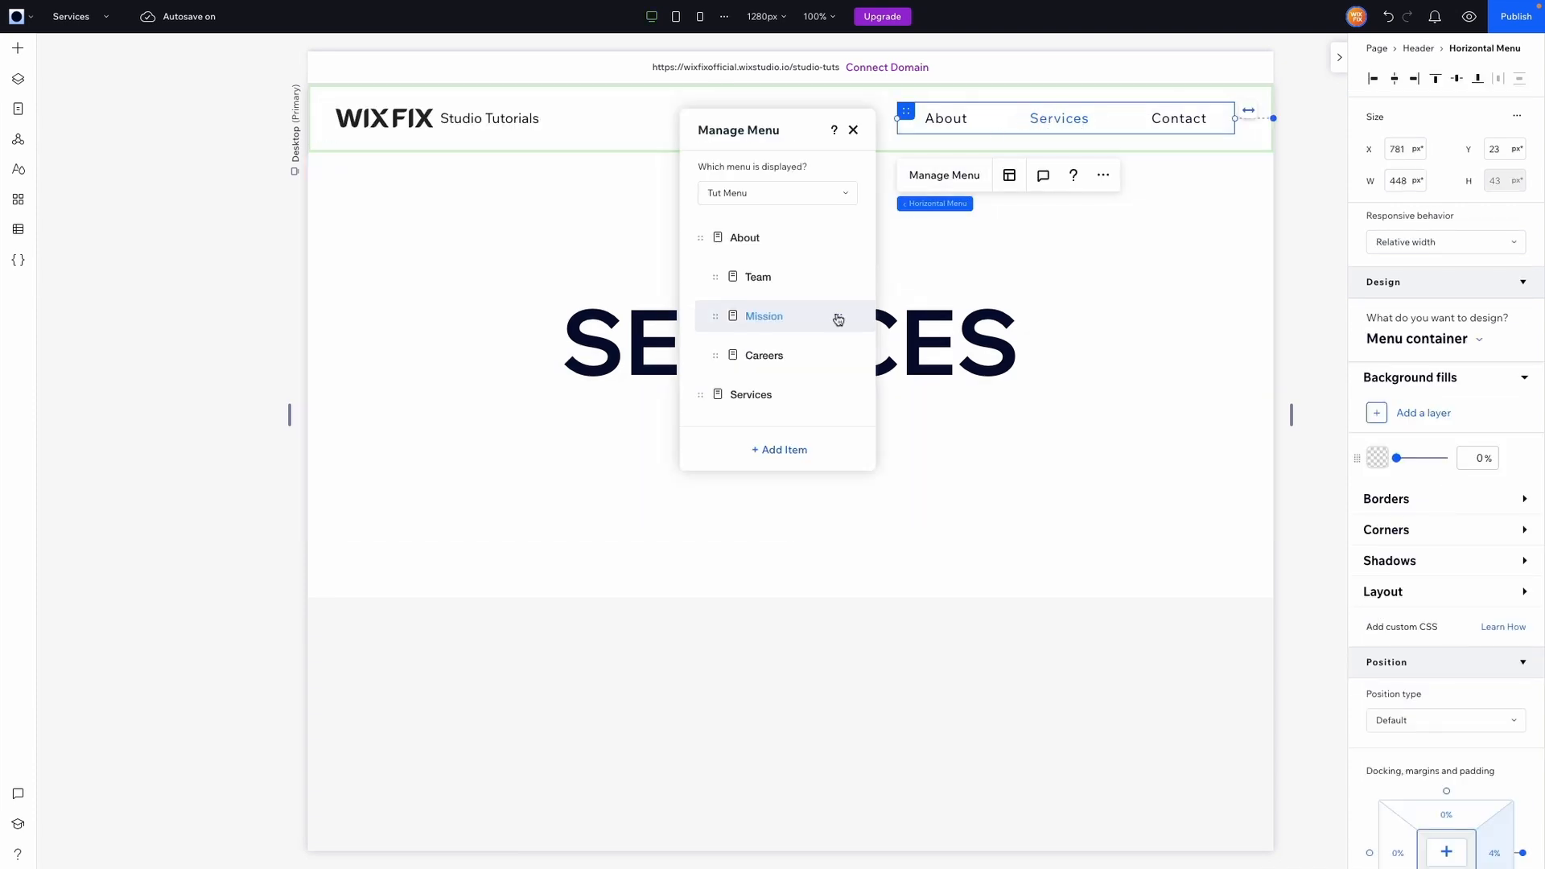
scroll(838, 317, "down", 1)
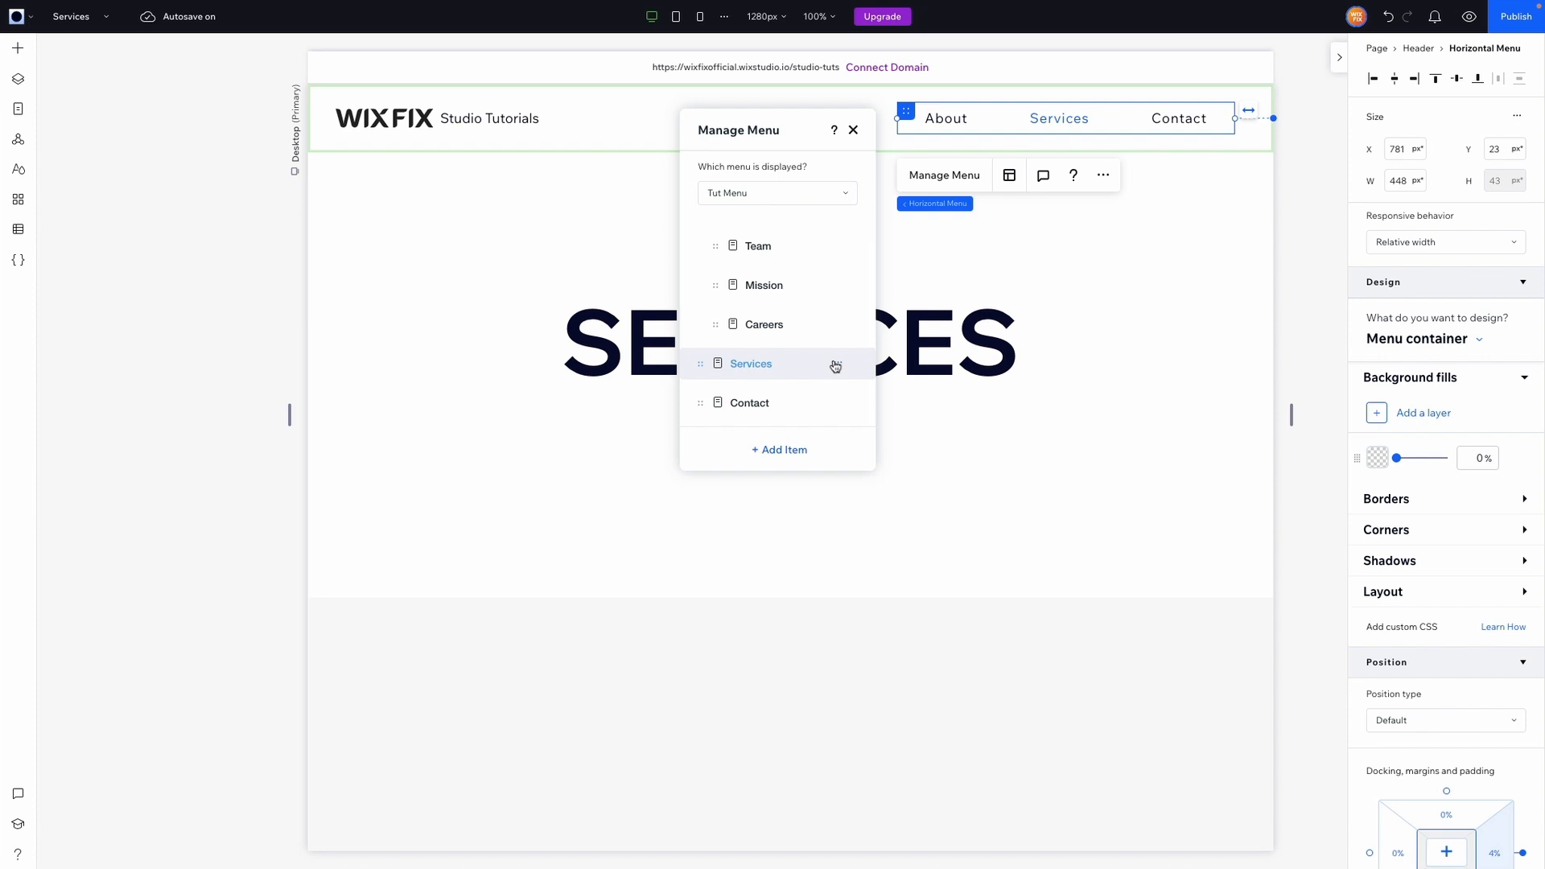
left_click(838, 367)
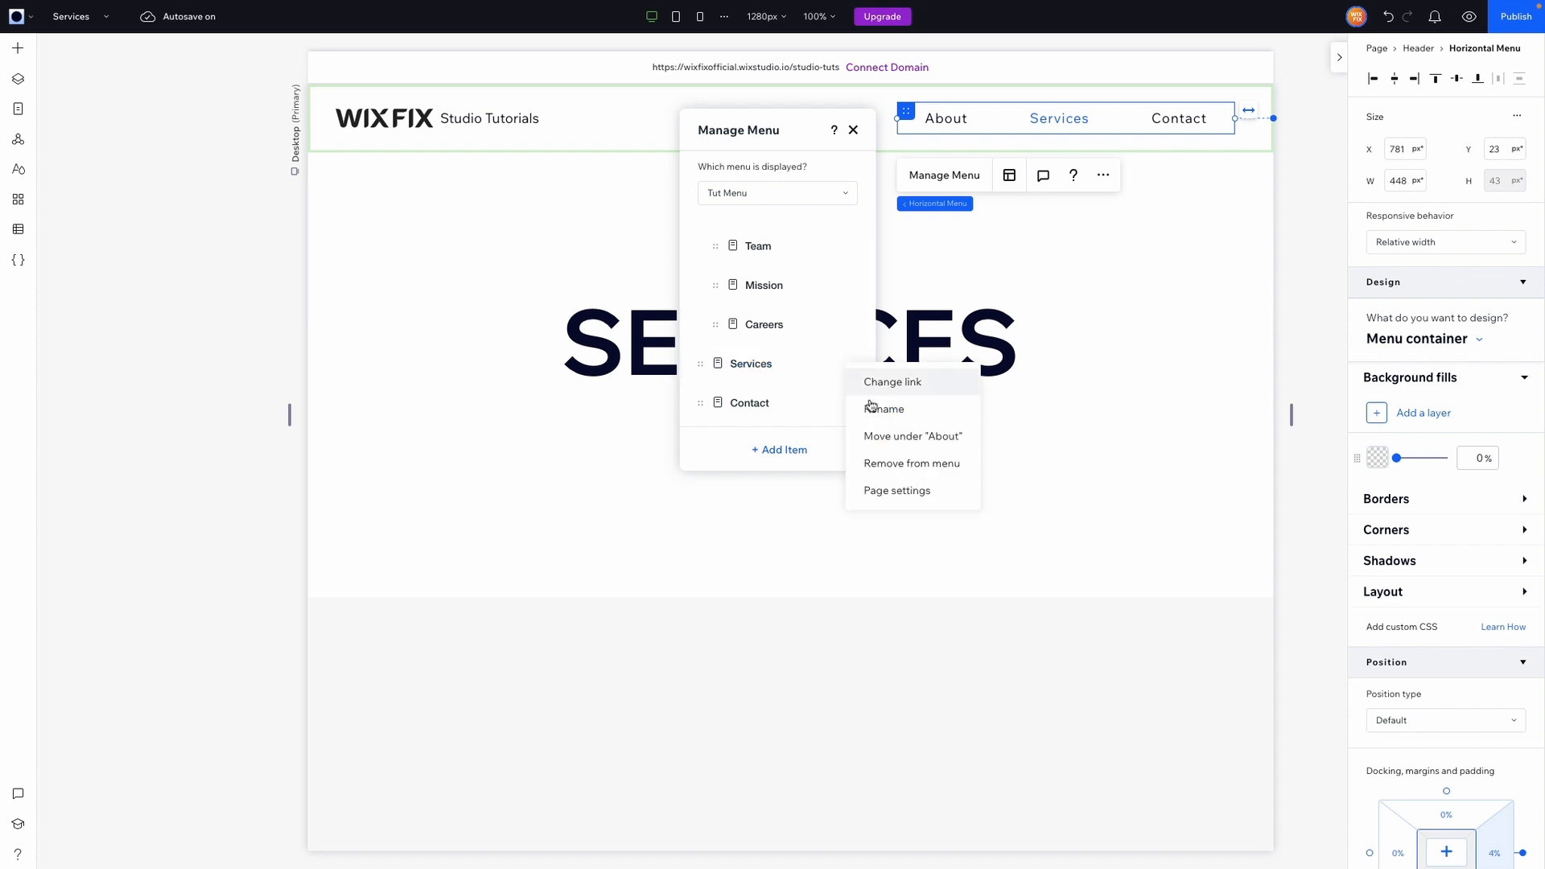
left_click(886, 465)
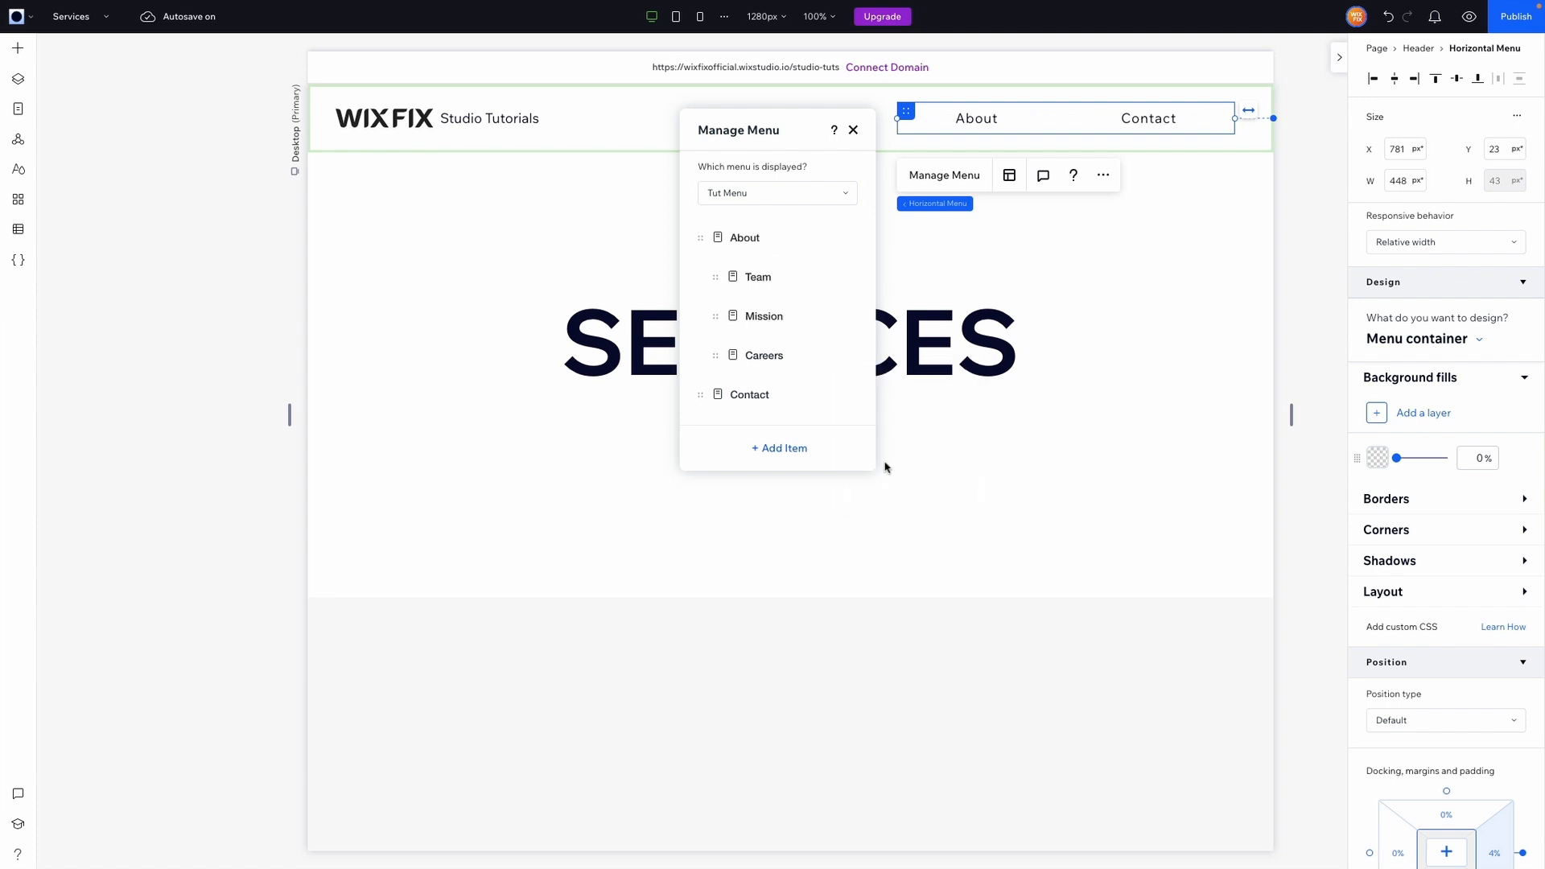
Add a submenu title item named Services and move it above Contact.
left_click(768, 452)
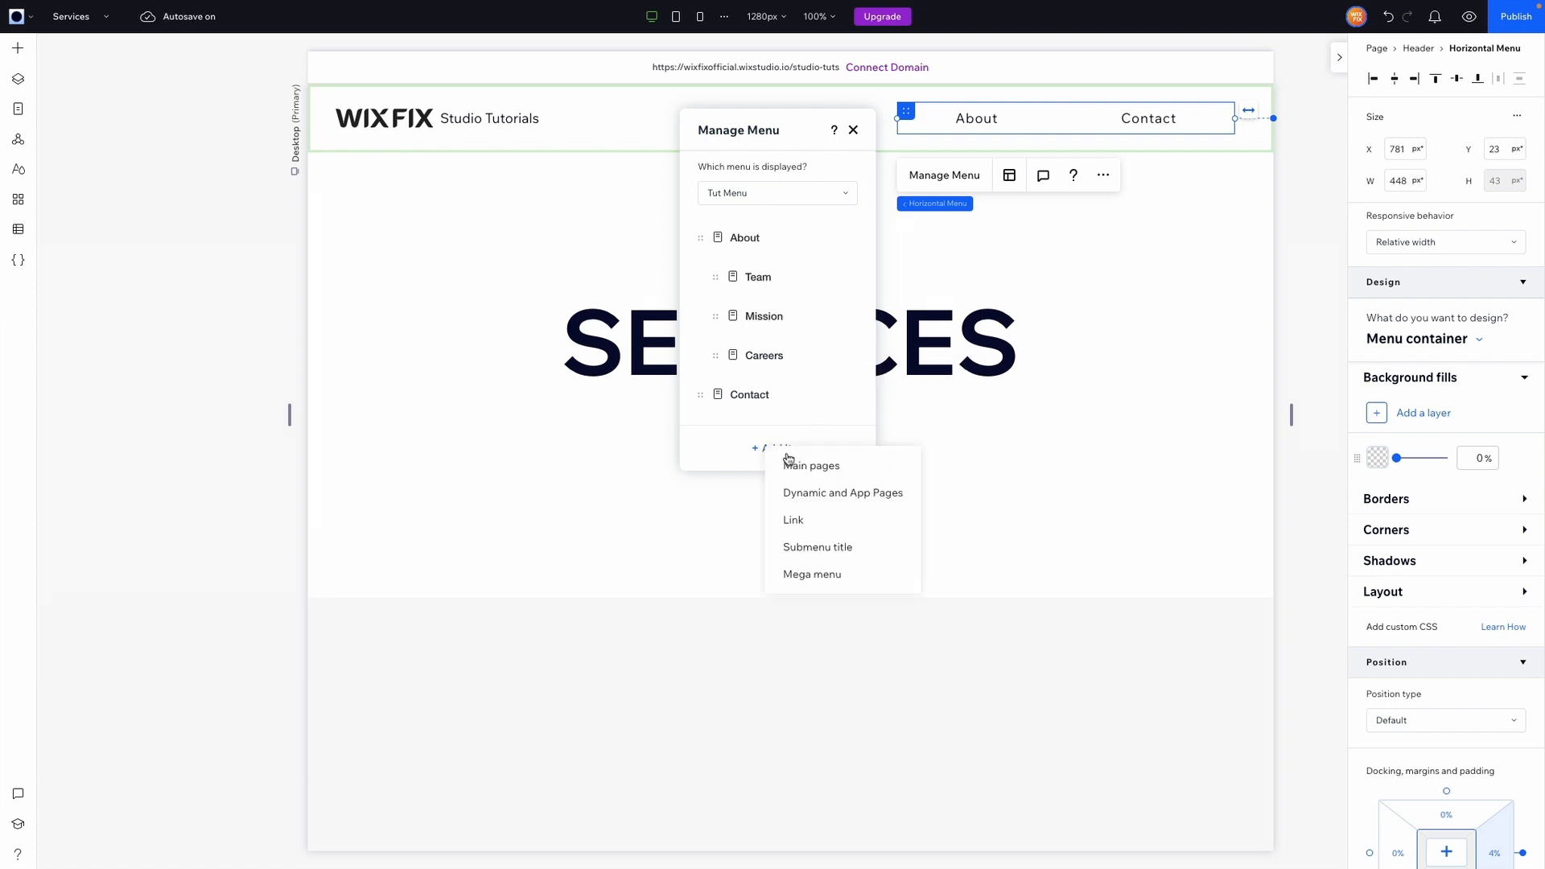
left_click(816, 548)
type("SERVICES")
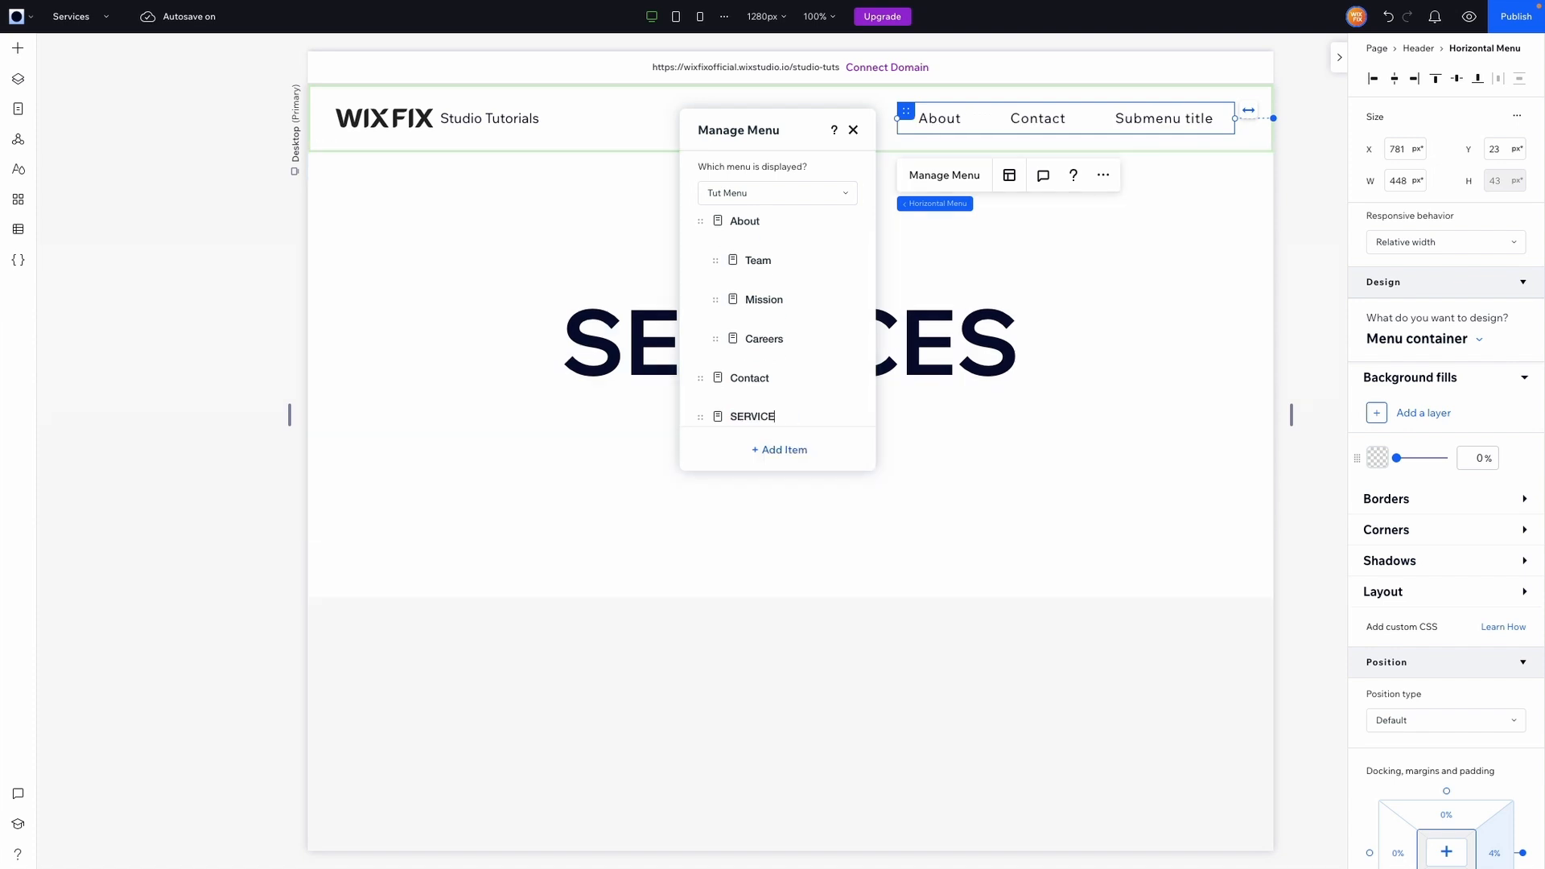
type("rvices")
key("Return")
scroll(707, 386, "down", 1)
left_click_drag(700, 367, 700, 410)
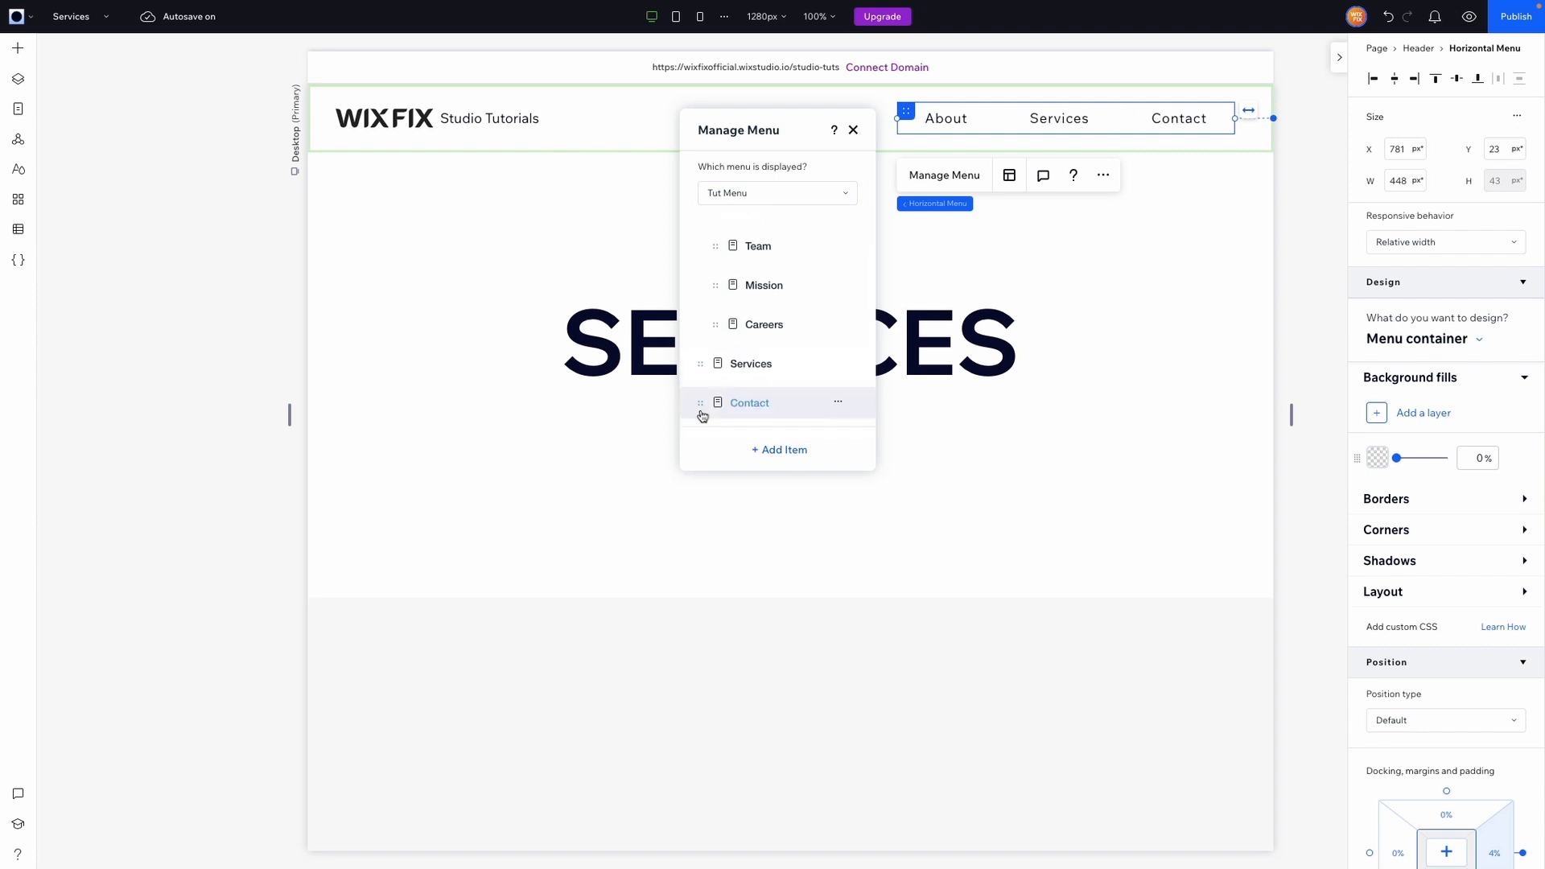
Add the Service 1, Service 2 and Service 3 main pages to the menu.
left_click(791, 453)
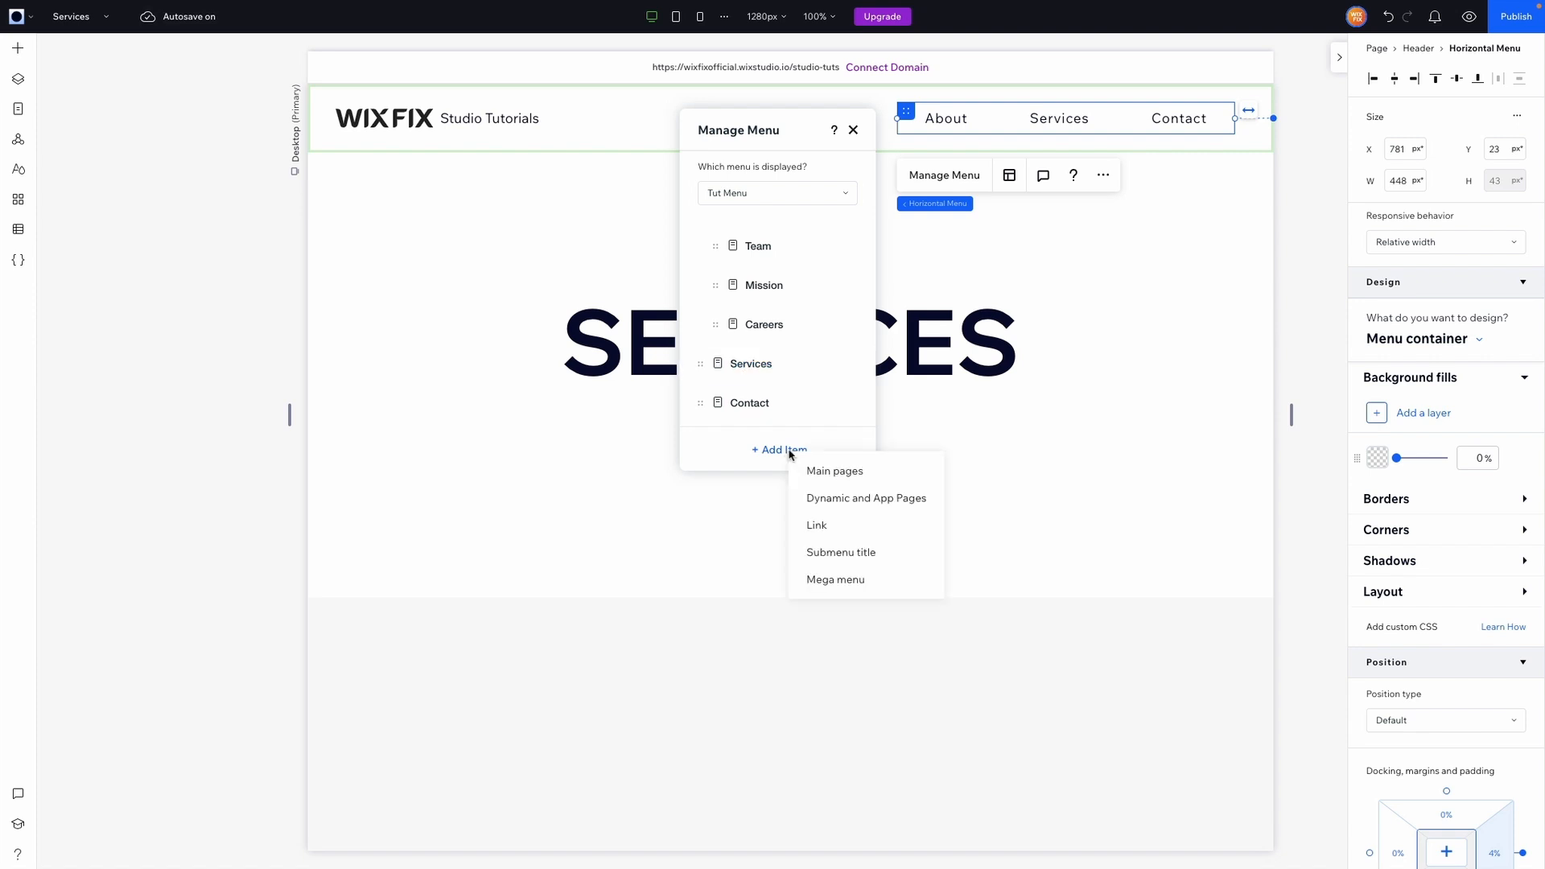
left_click(829, 473)
scroll(904, 467, "down", 5)
left_click(850, 459)
left_click(850, 477)
left_click(961, 514)
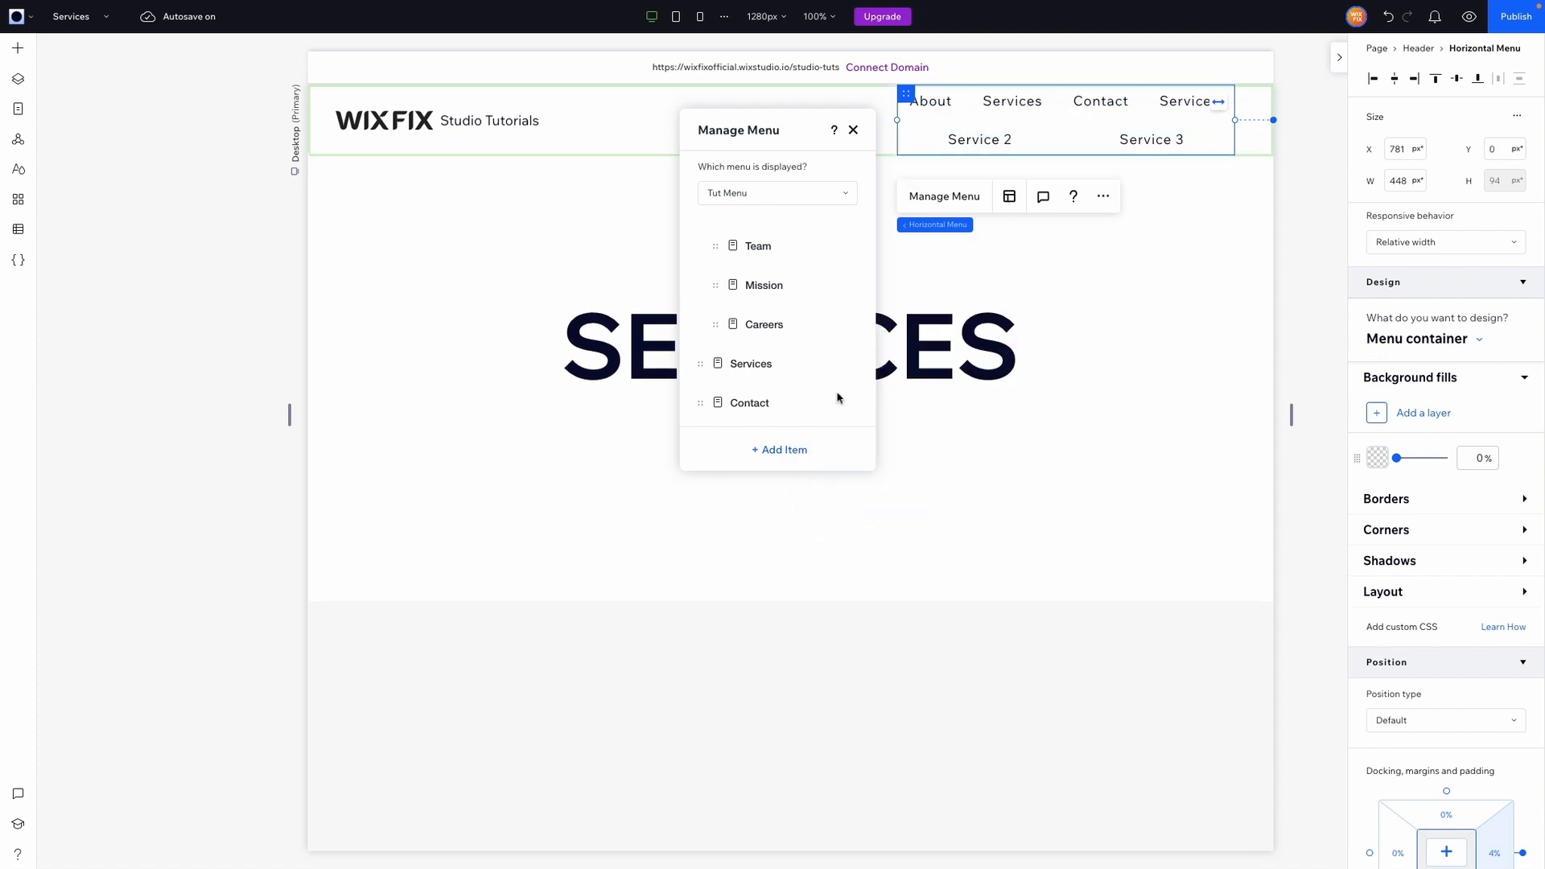
Nest Service 1, Service 2 and Service 3 under the Services submenu title.
scroll(780, 330, "down", 3)
left_click_drag(701, 325, 764, 285)
left_click_drag(696, 375, 735, 308)
left_click_drag(710, 392, 736, 362)
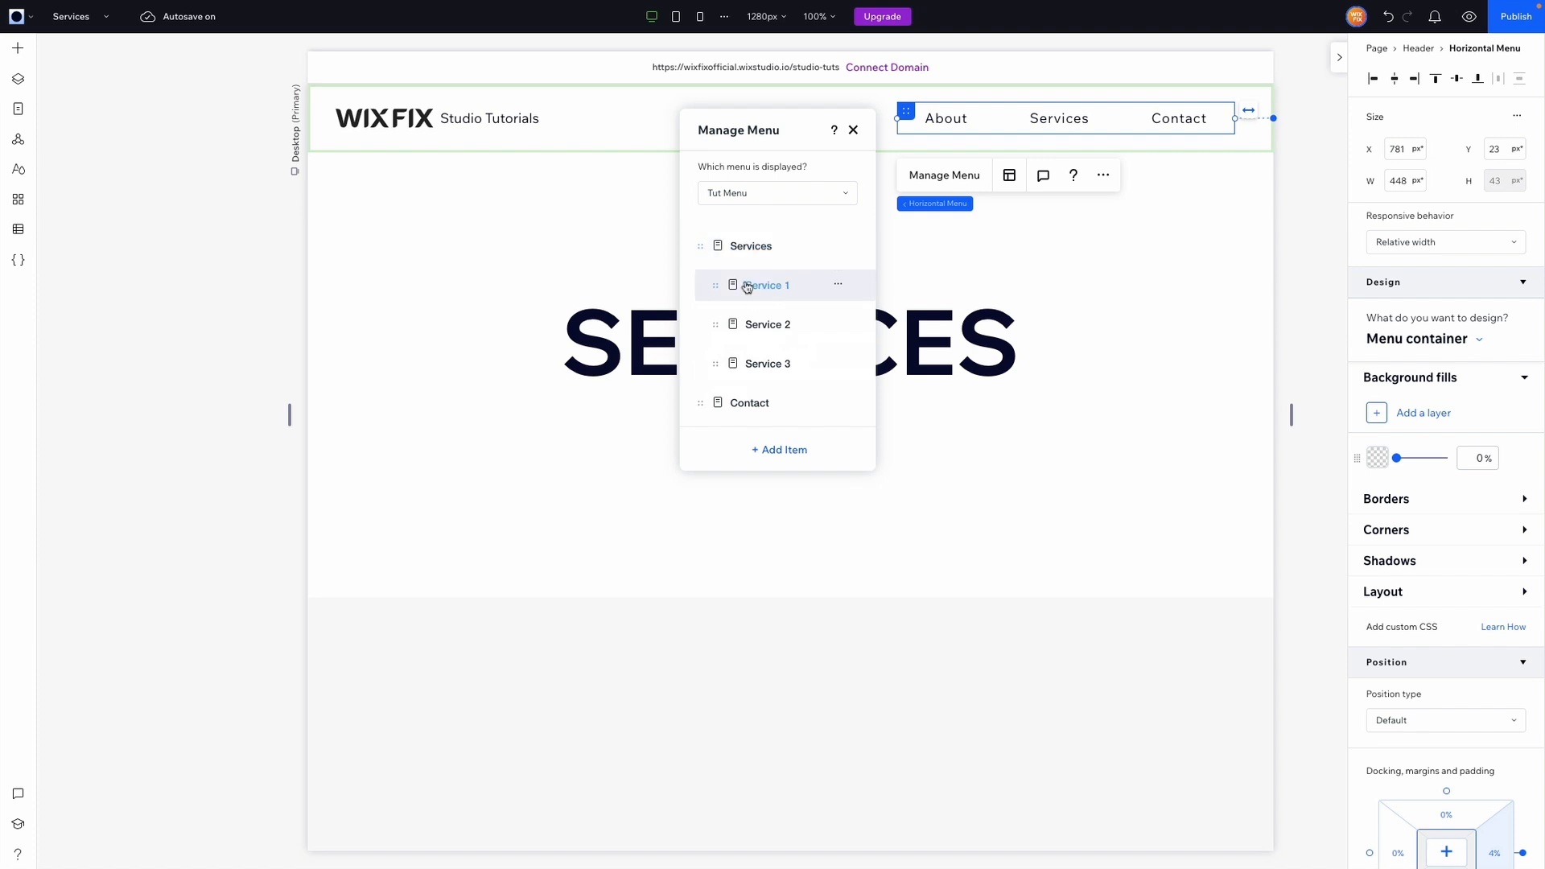
Preview the site and test the Services dropdown's Service 1, Service 2 and Service 3 links.
left_click(1470, 16)
left_click(921, 127)
mouse_move(1041, 129)
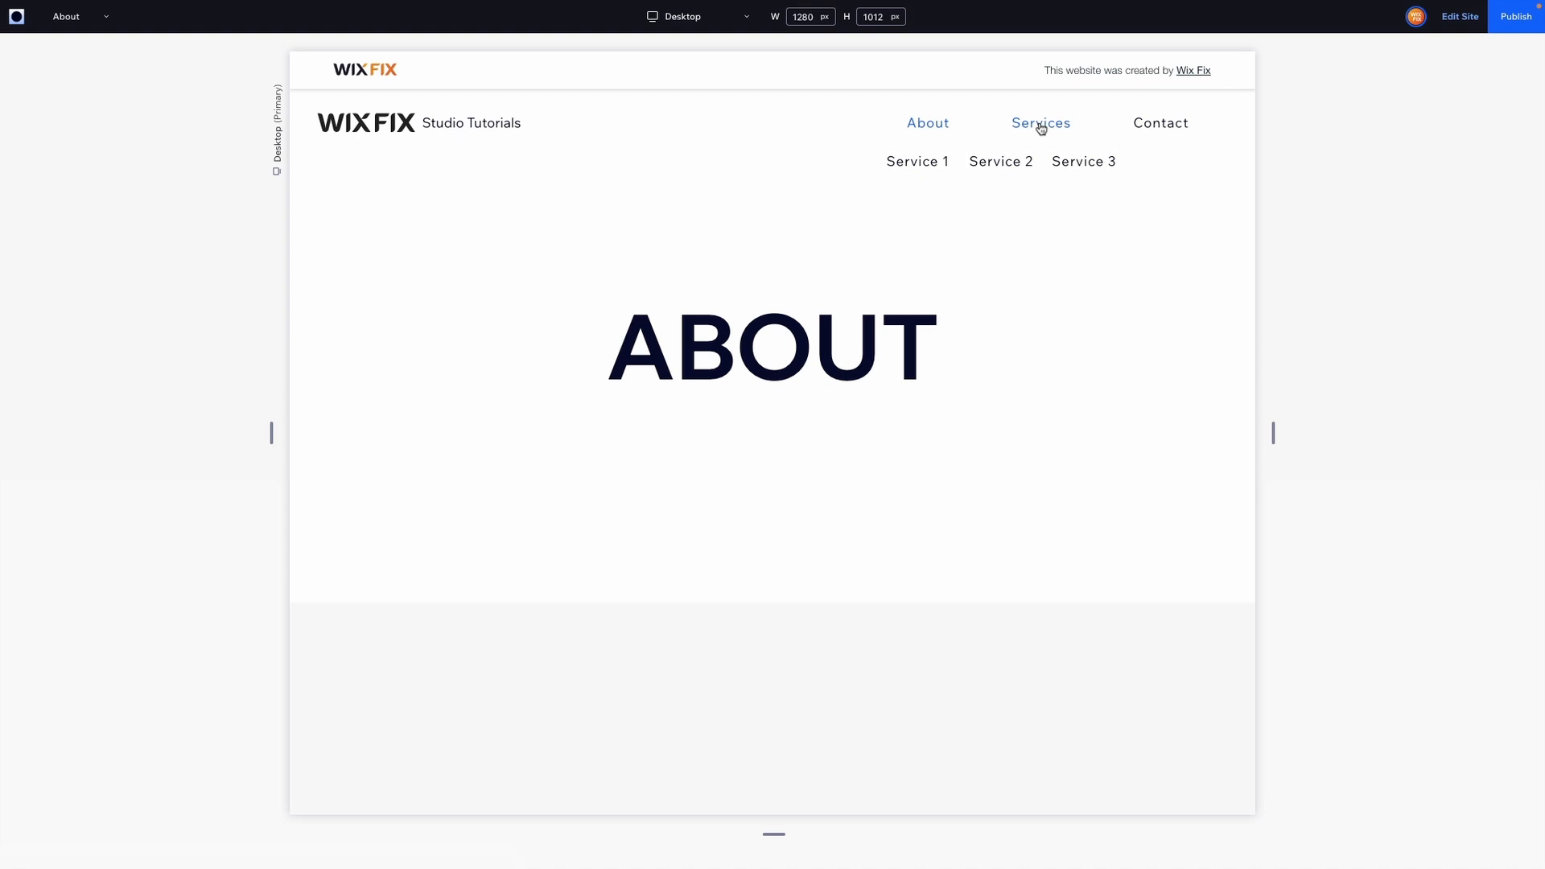
double_click(1041, 128)
left_click(1042, 129)
left_click(923, 164)
left_click(1003, 160)
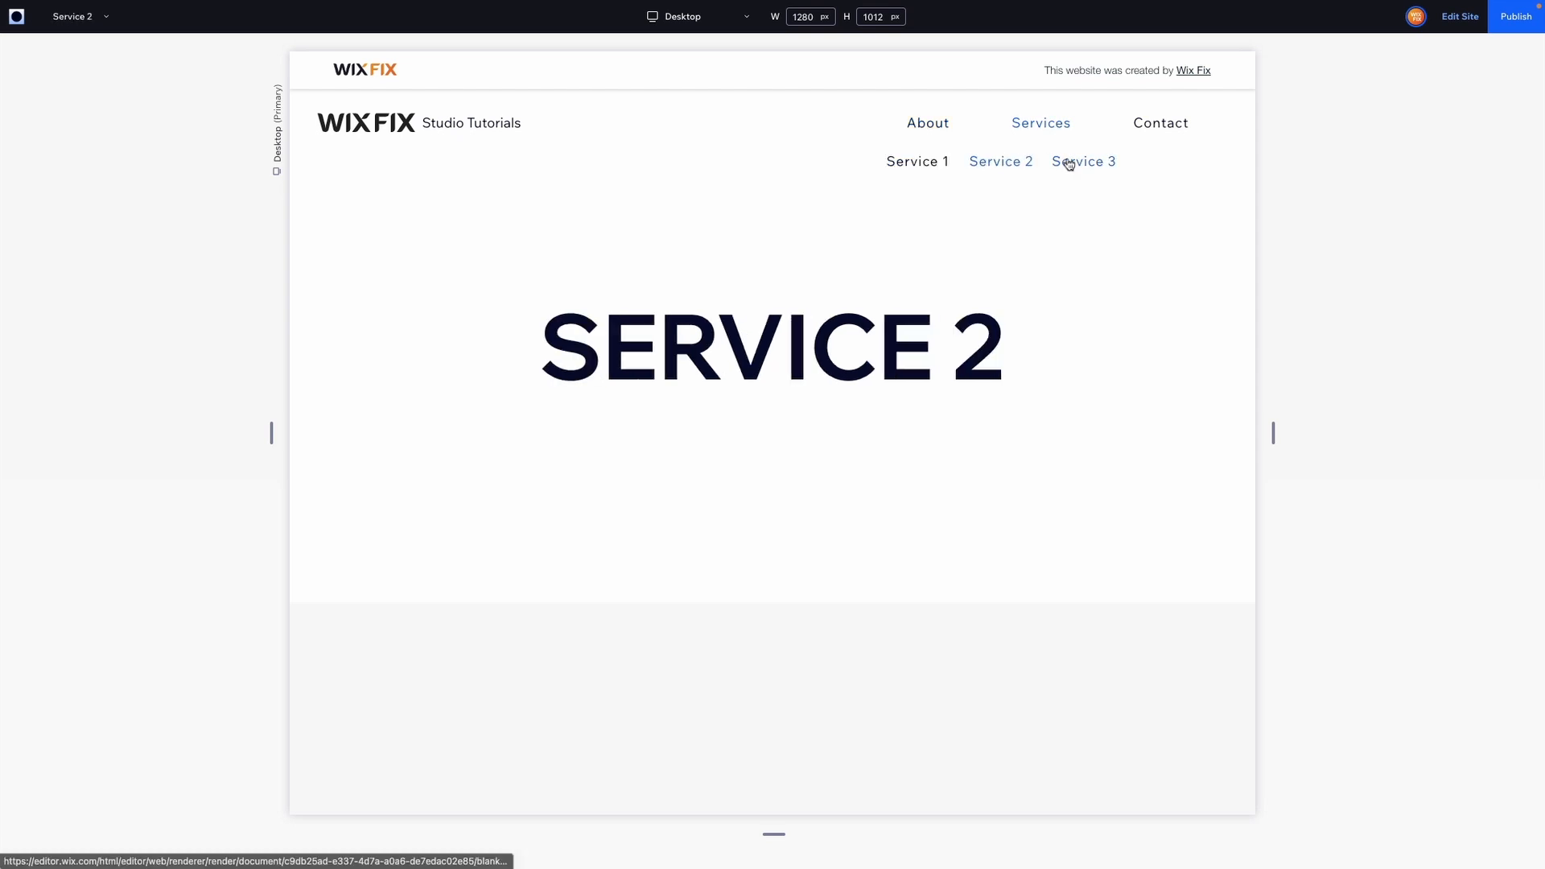
left_click(1069, 164)
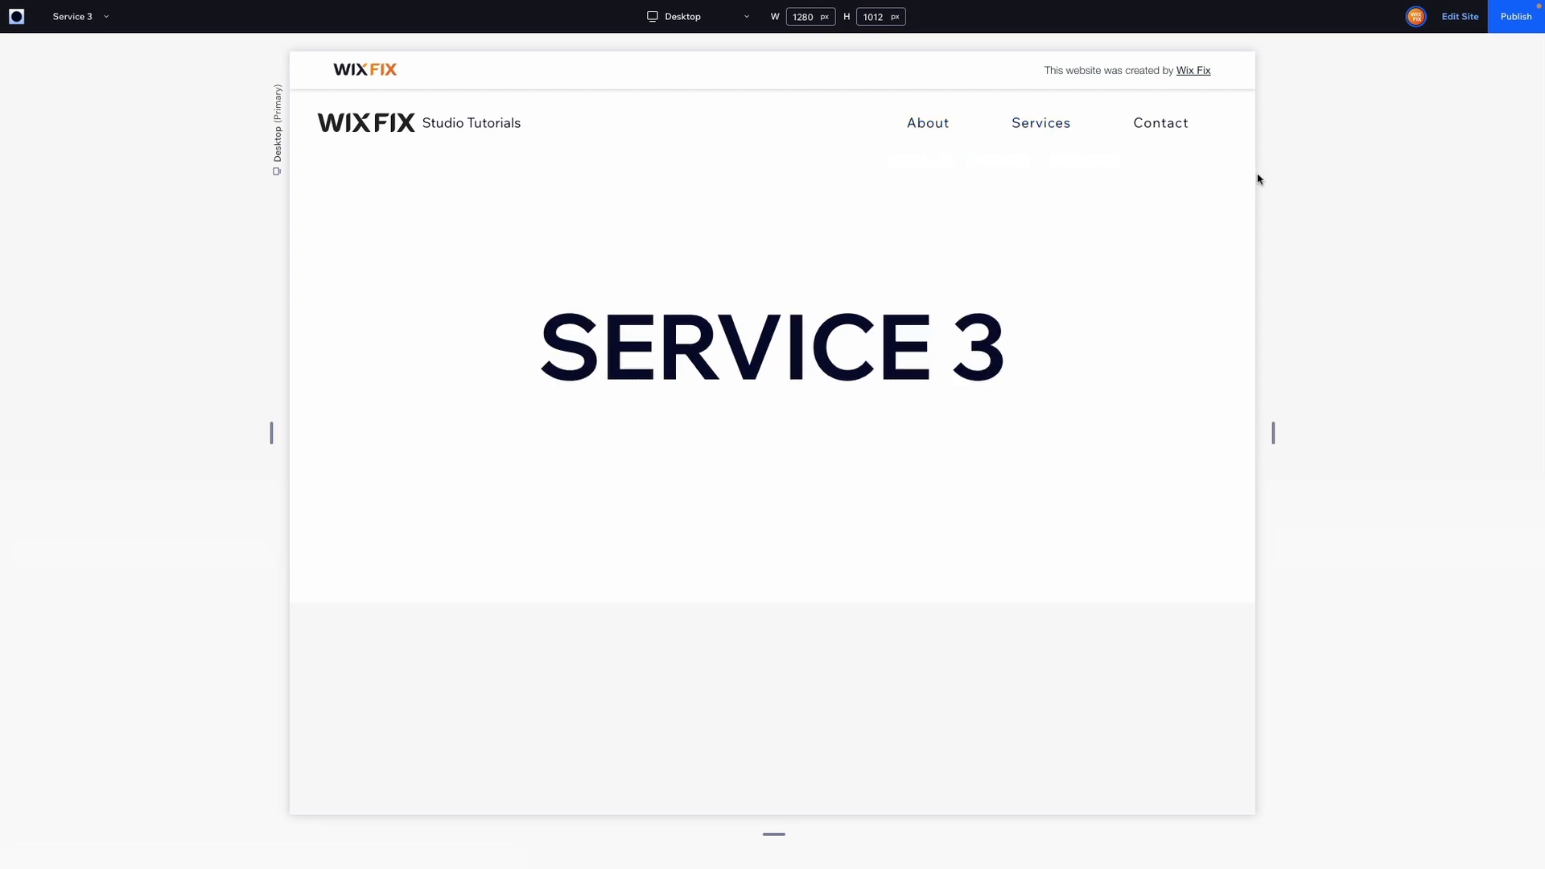
mouse_move(932, 133)
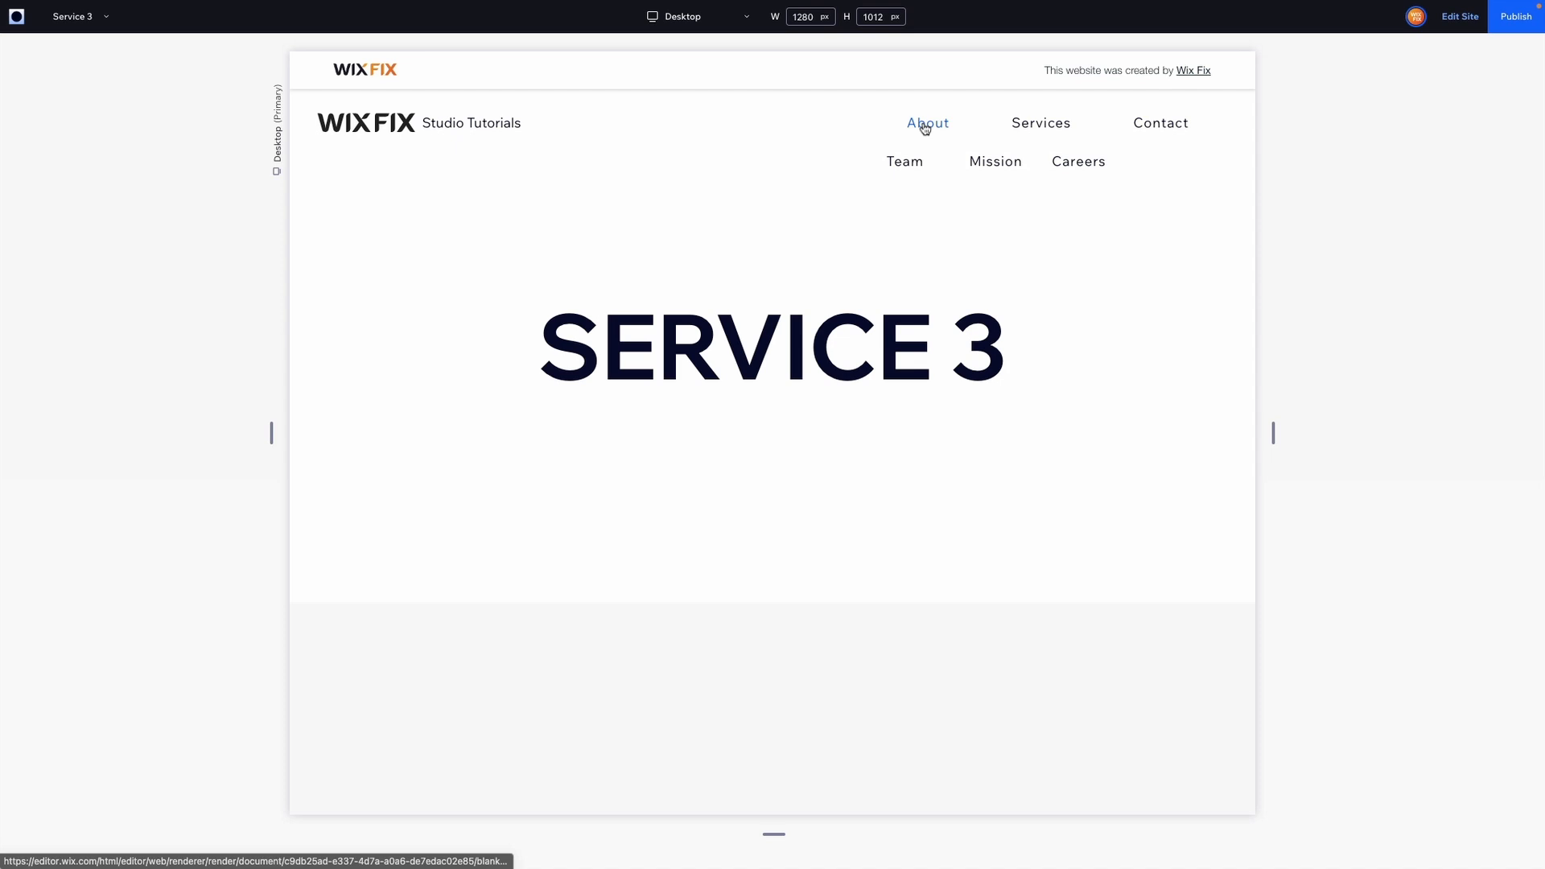
left_click(926, 128)
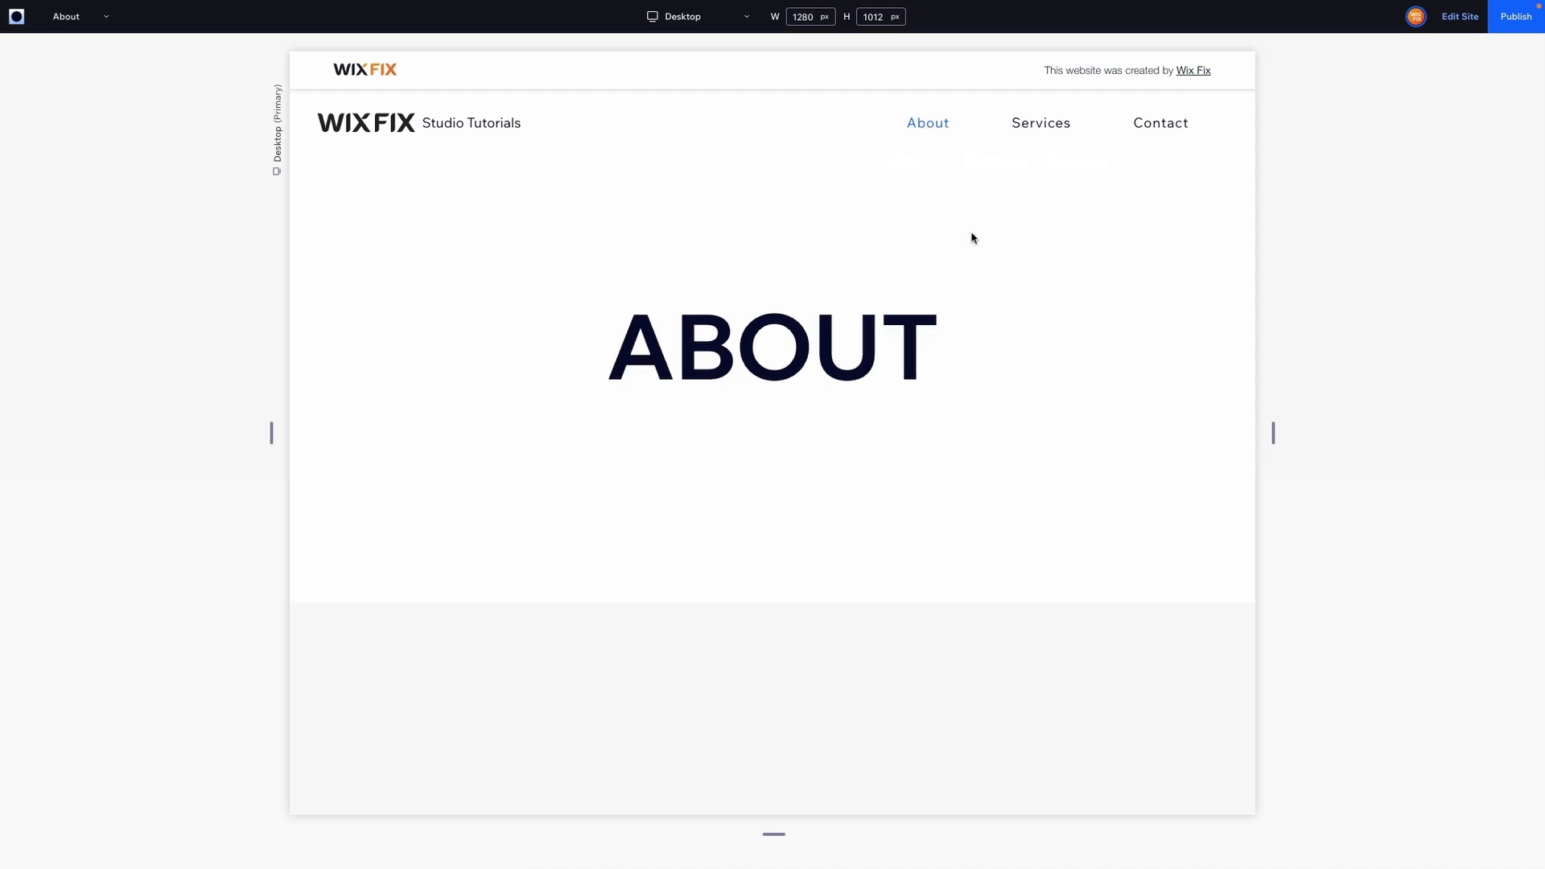
Return to the editor, select the horizontal menu and examine the design options for its submenu items, including Text.
left_click(1455, 22)
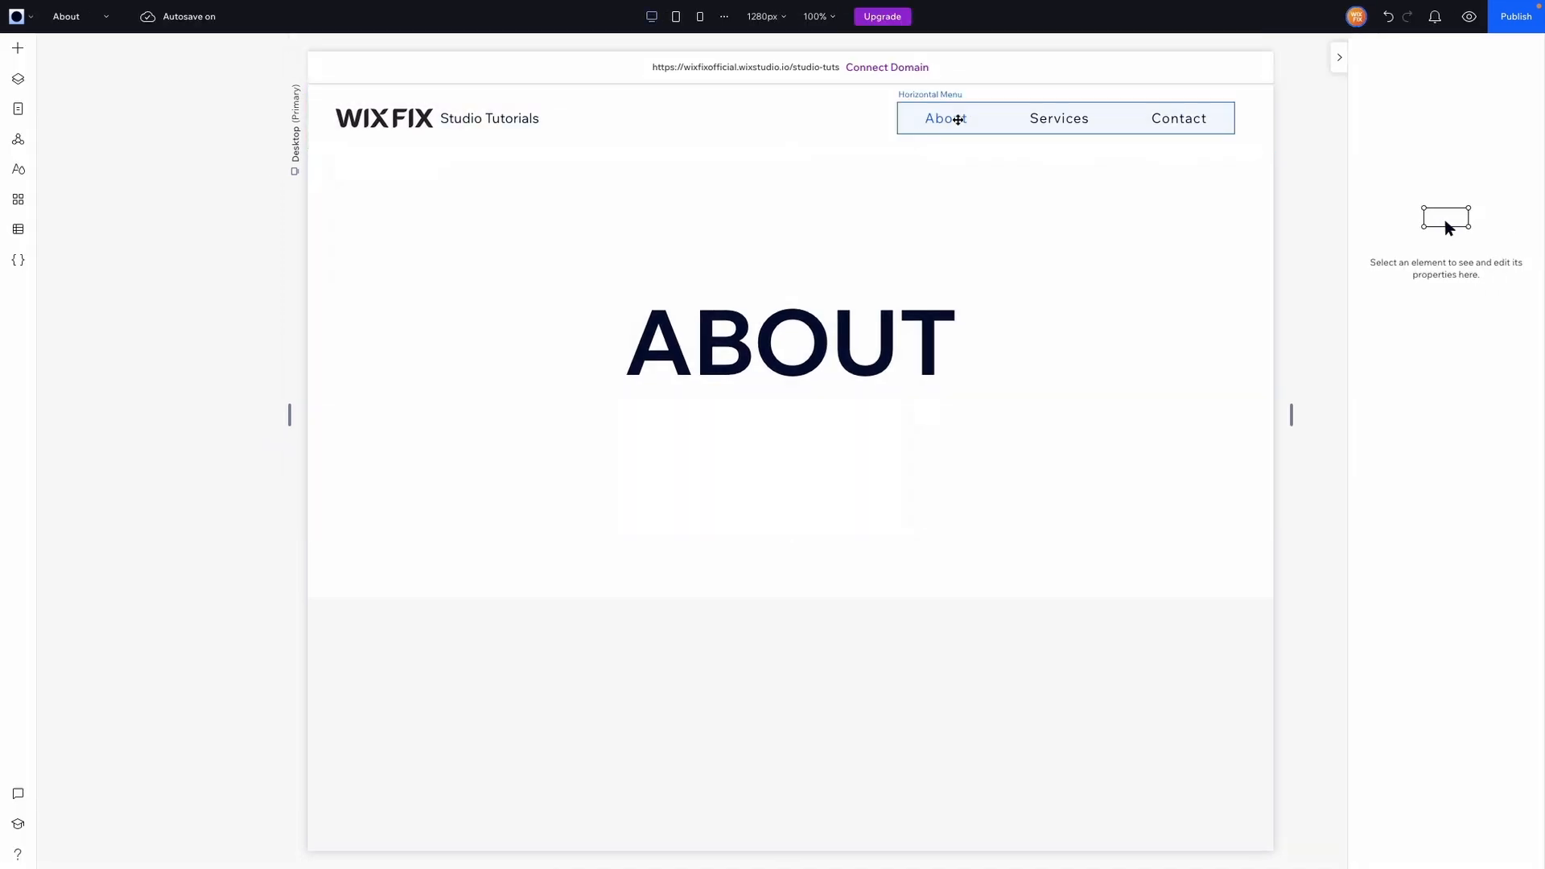
left_click(958, 120)
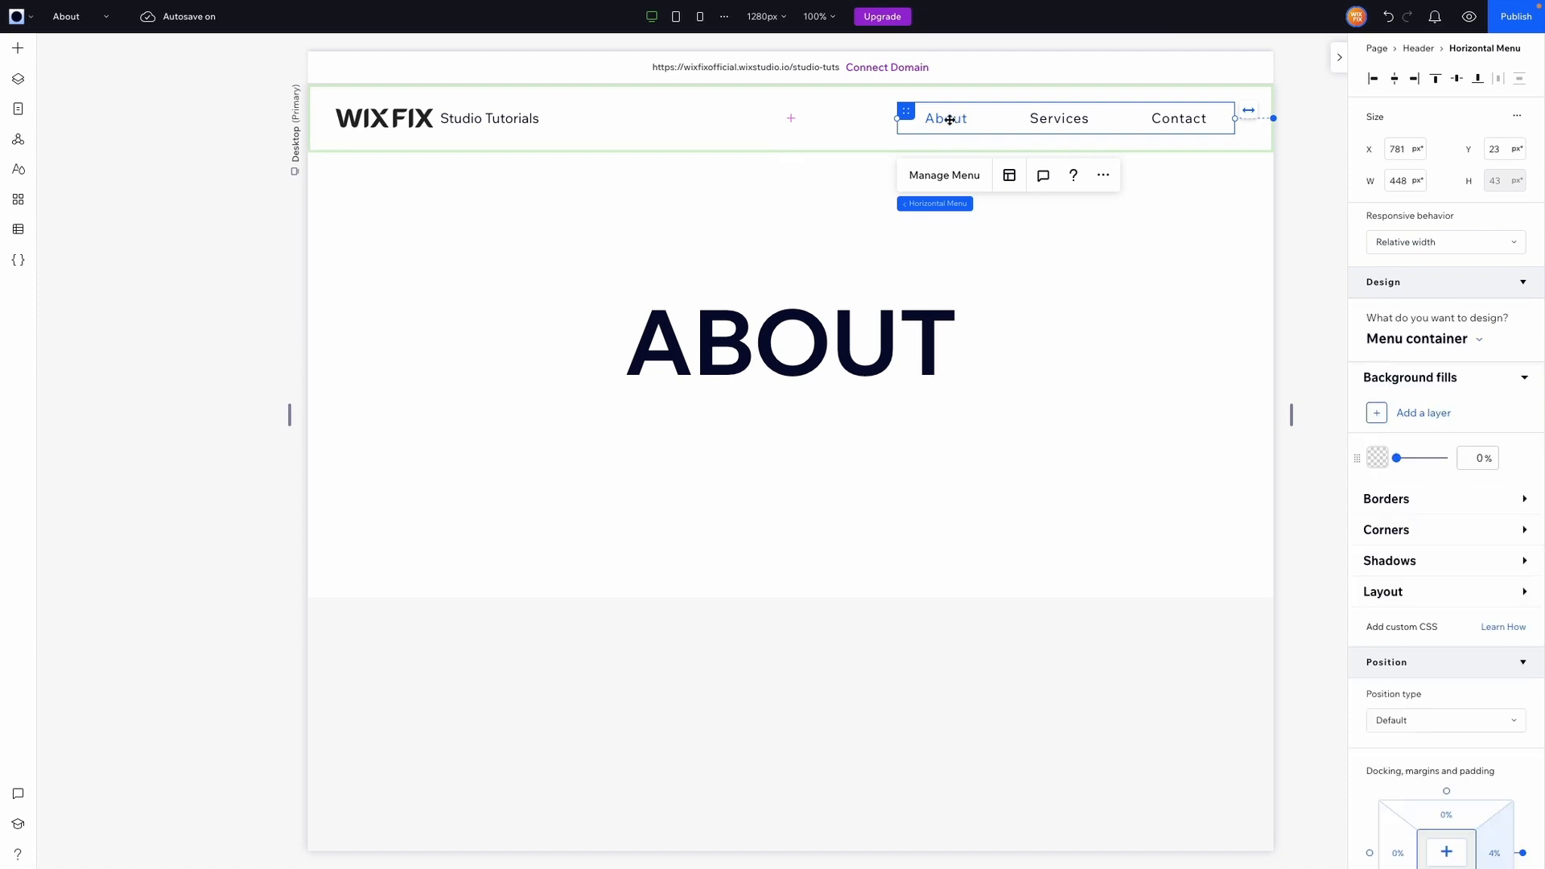
left_click(1415, 340)
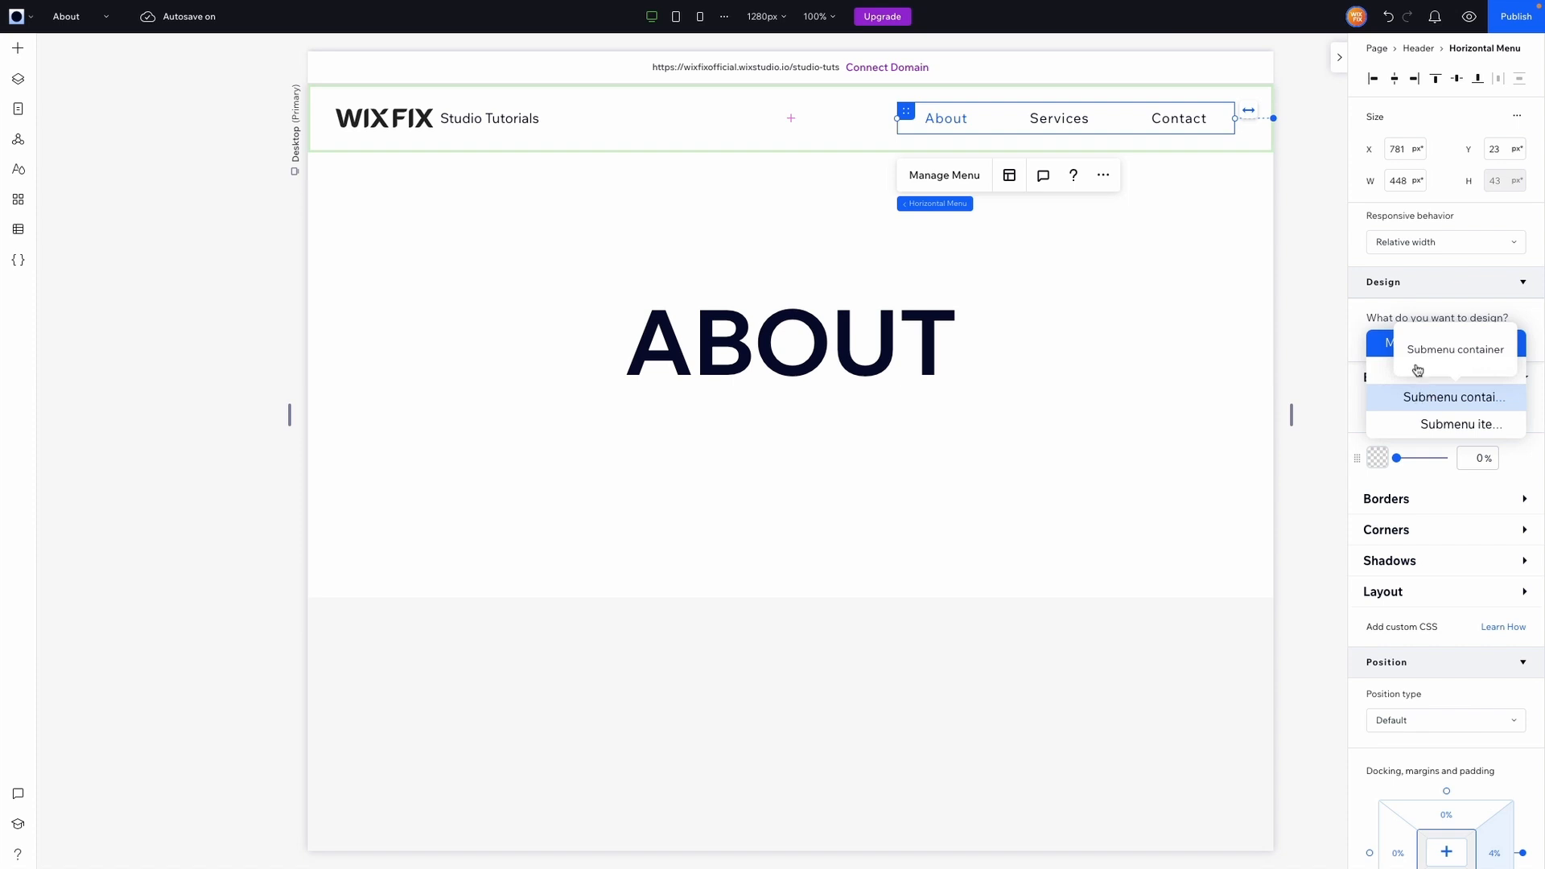
left_click(1405, 341)
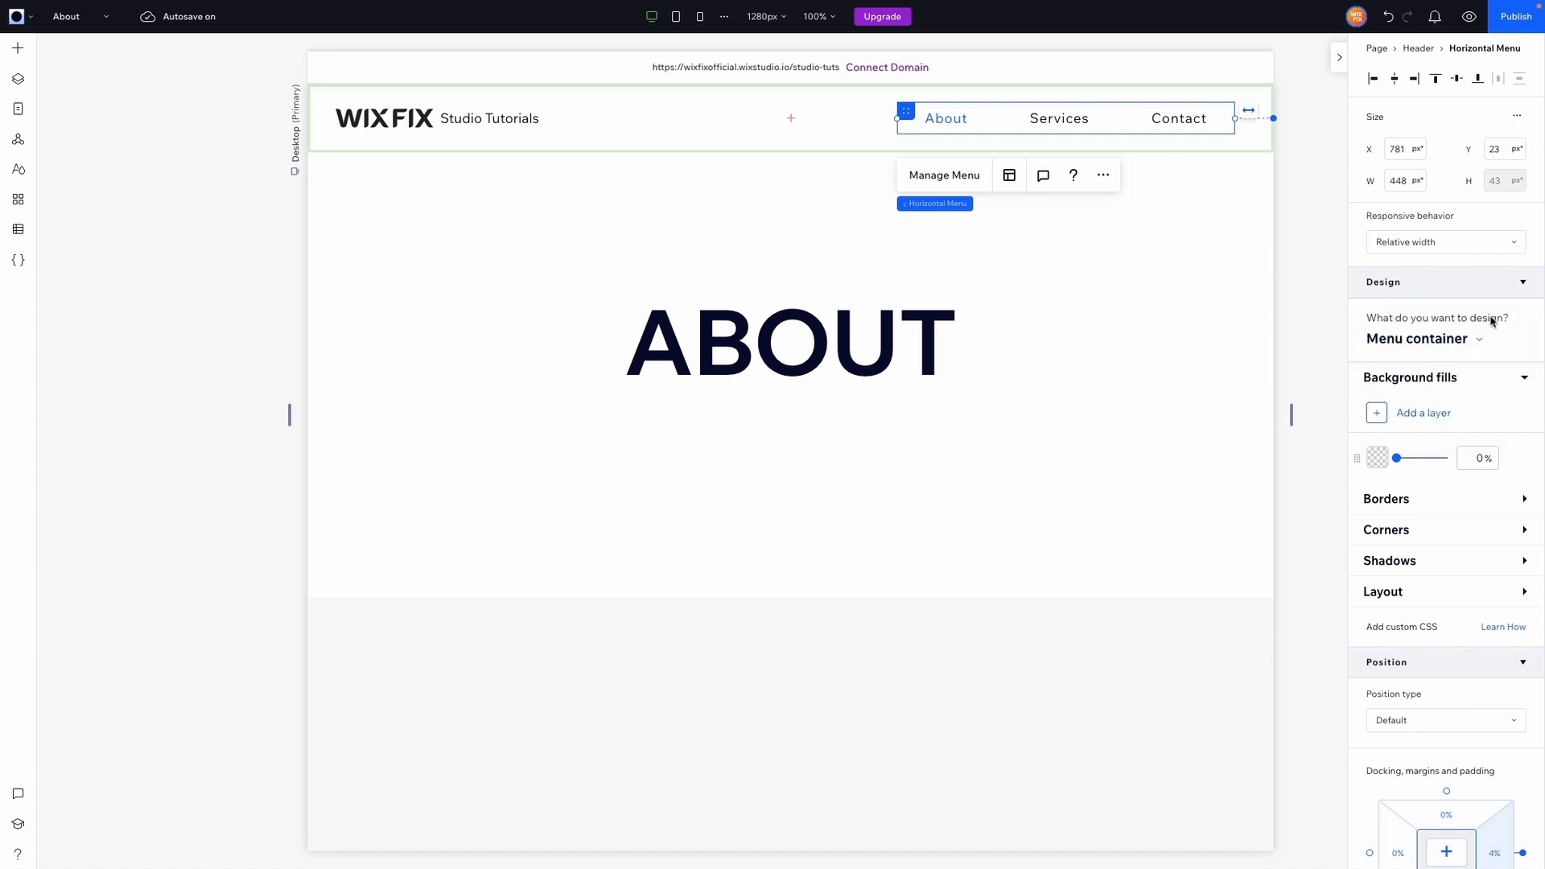
left_click(1436, 339)
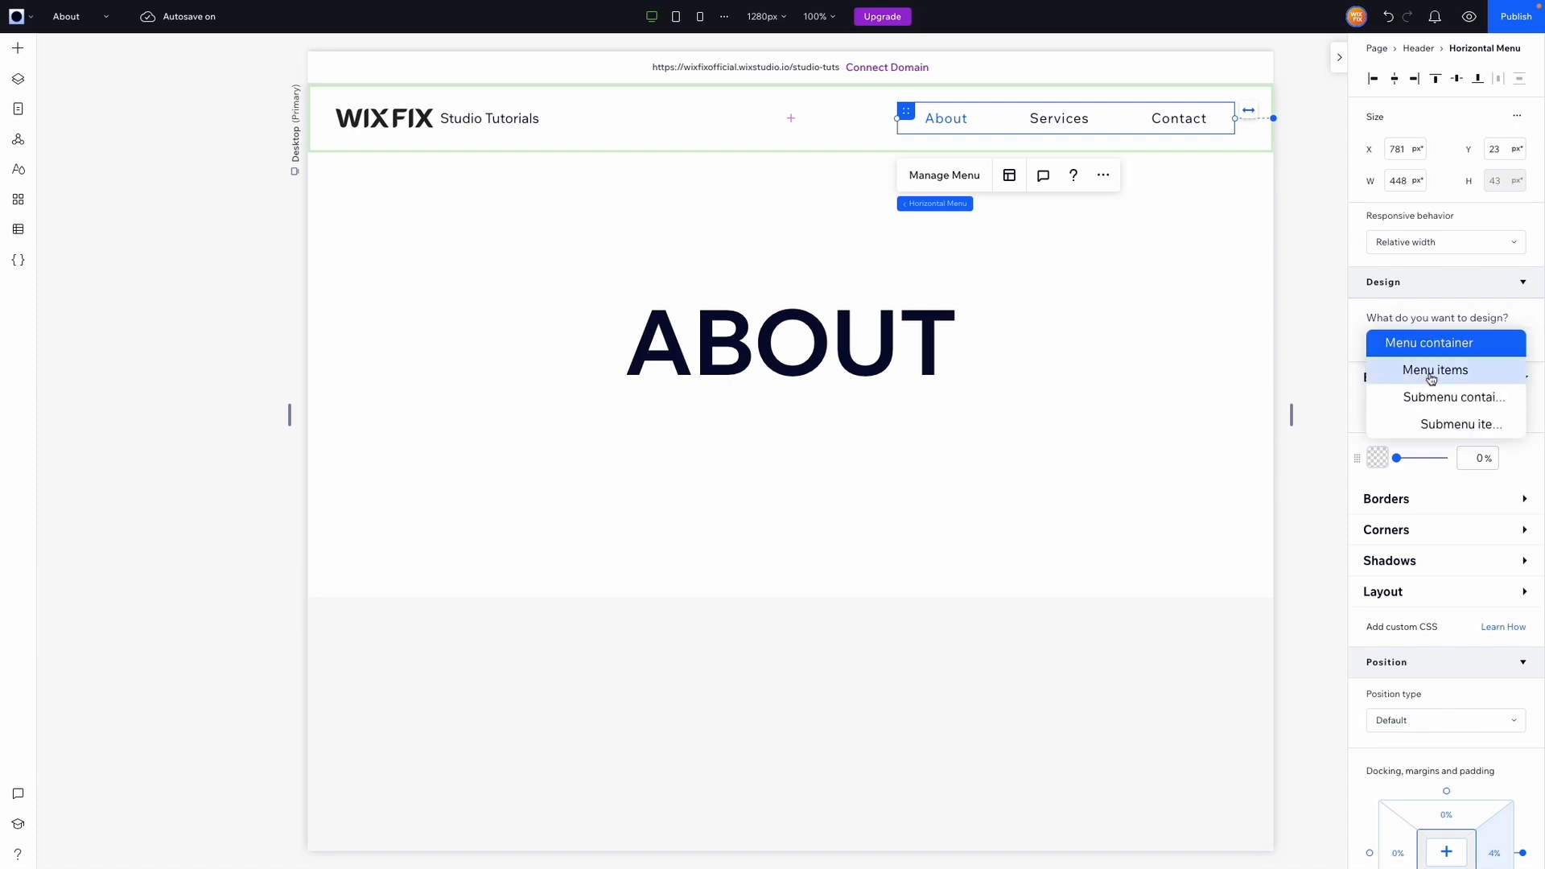
left_click(1443, 424)
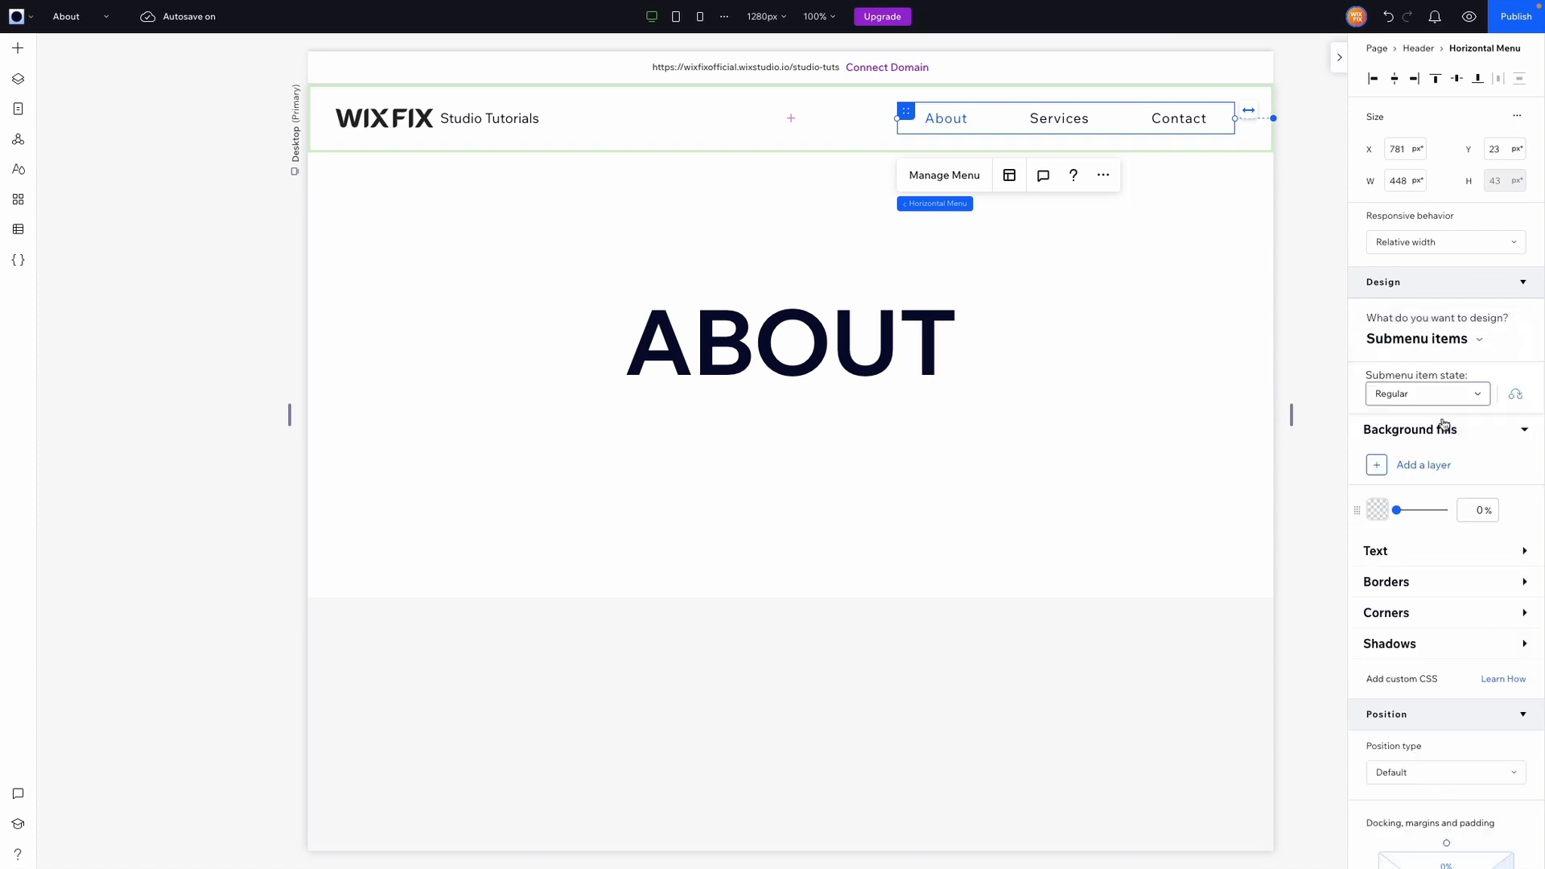
left_click(1384, 559)
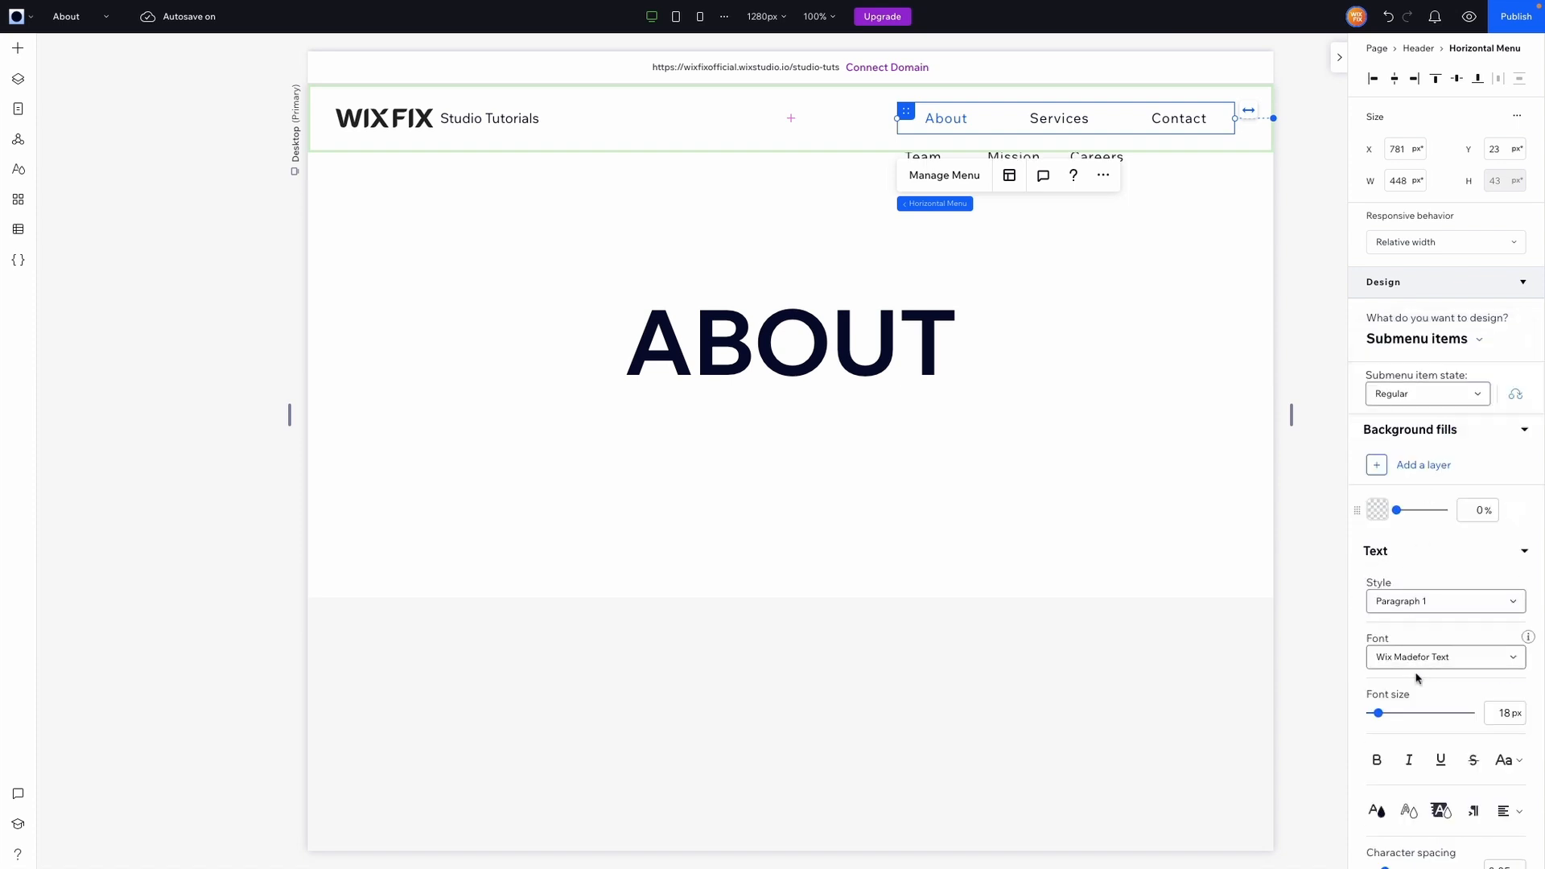
scroll(1373, 668, "down", 2)
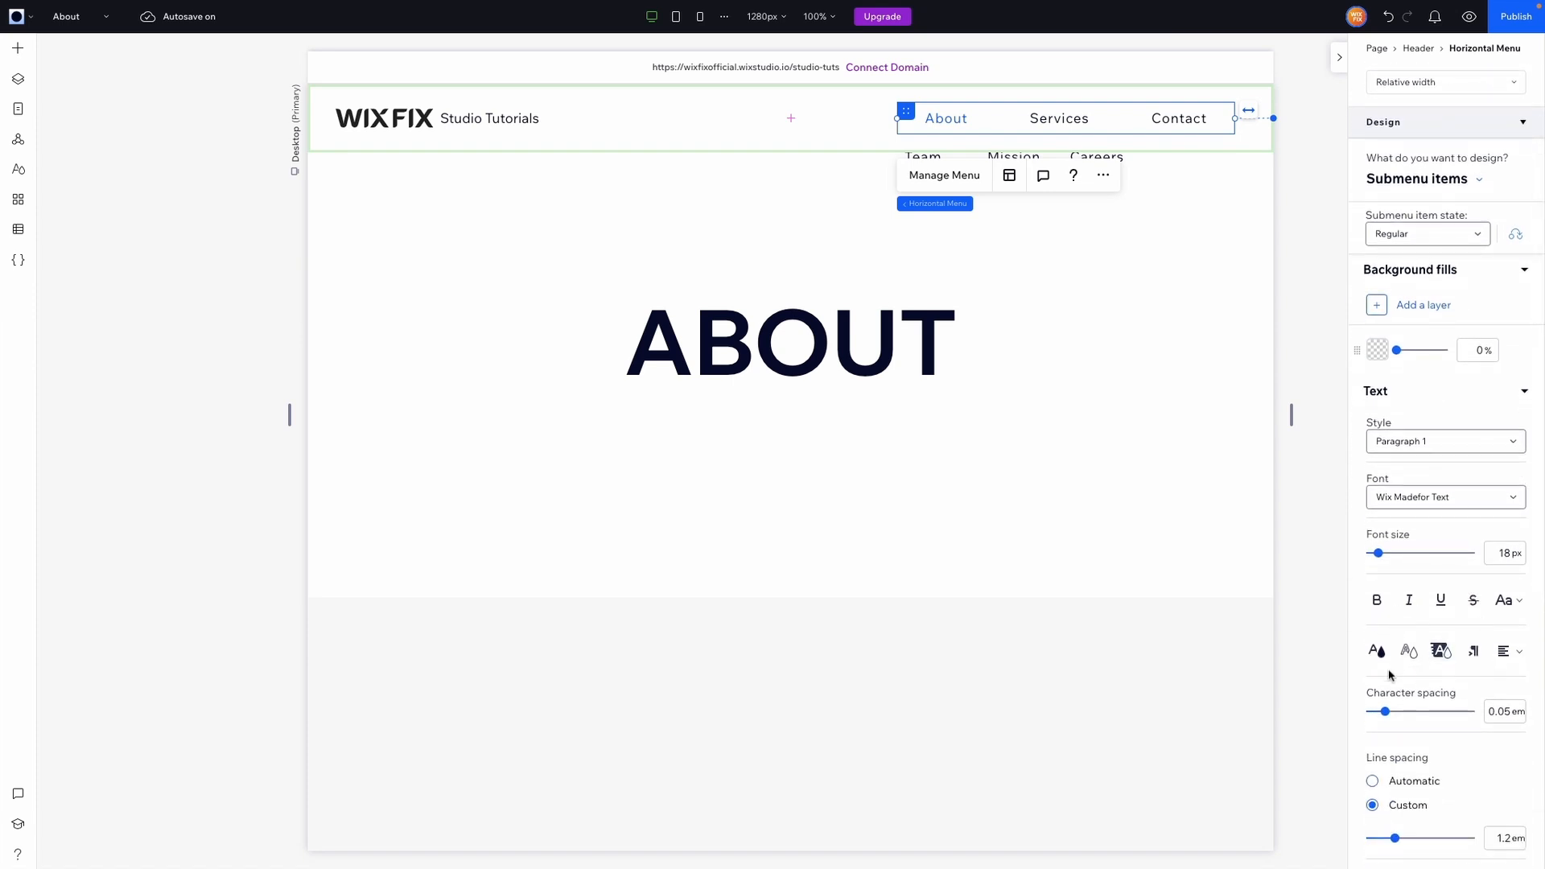
scroll(1397, 668, "up", 2)
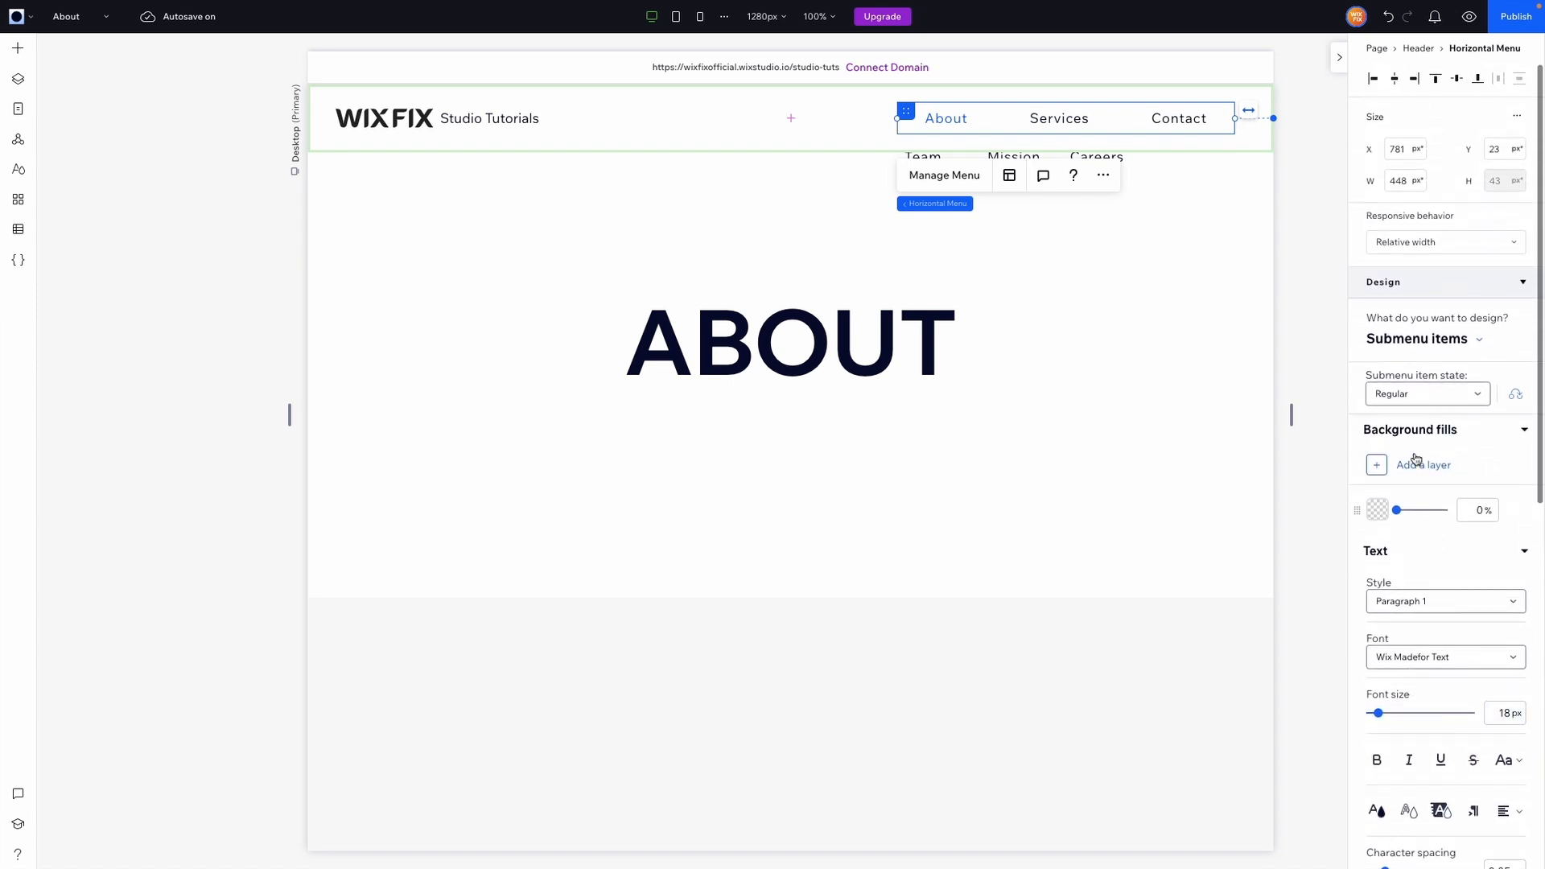
Examine the submenu item states and the submenu container's design options such as Shadows.
left_click(1426, 396)
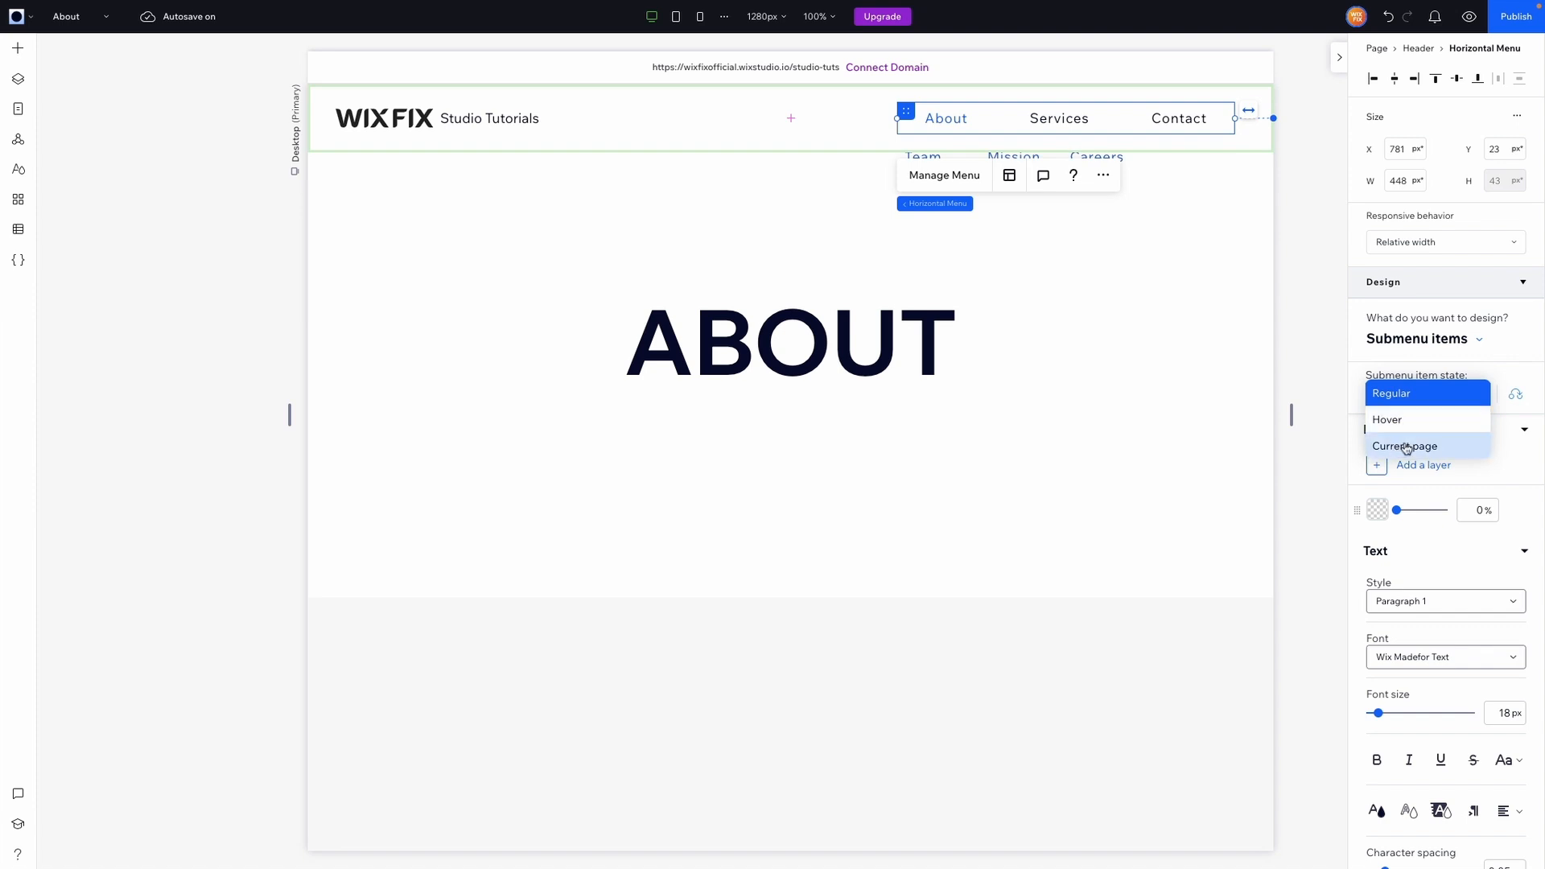
left_click(1429, 375)
left_click(1421, 338)
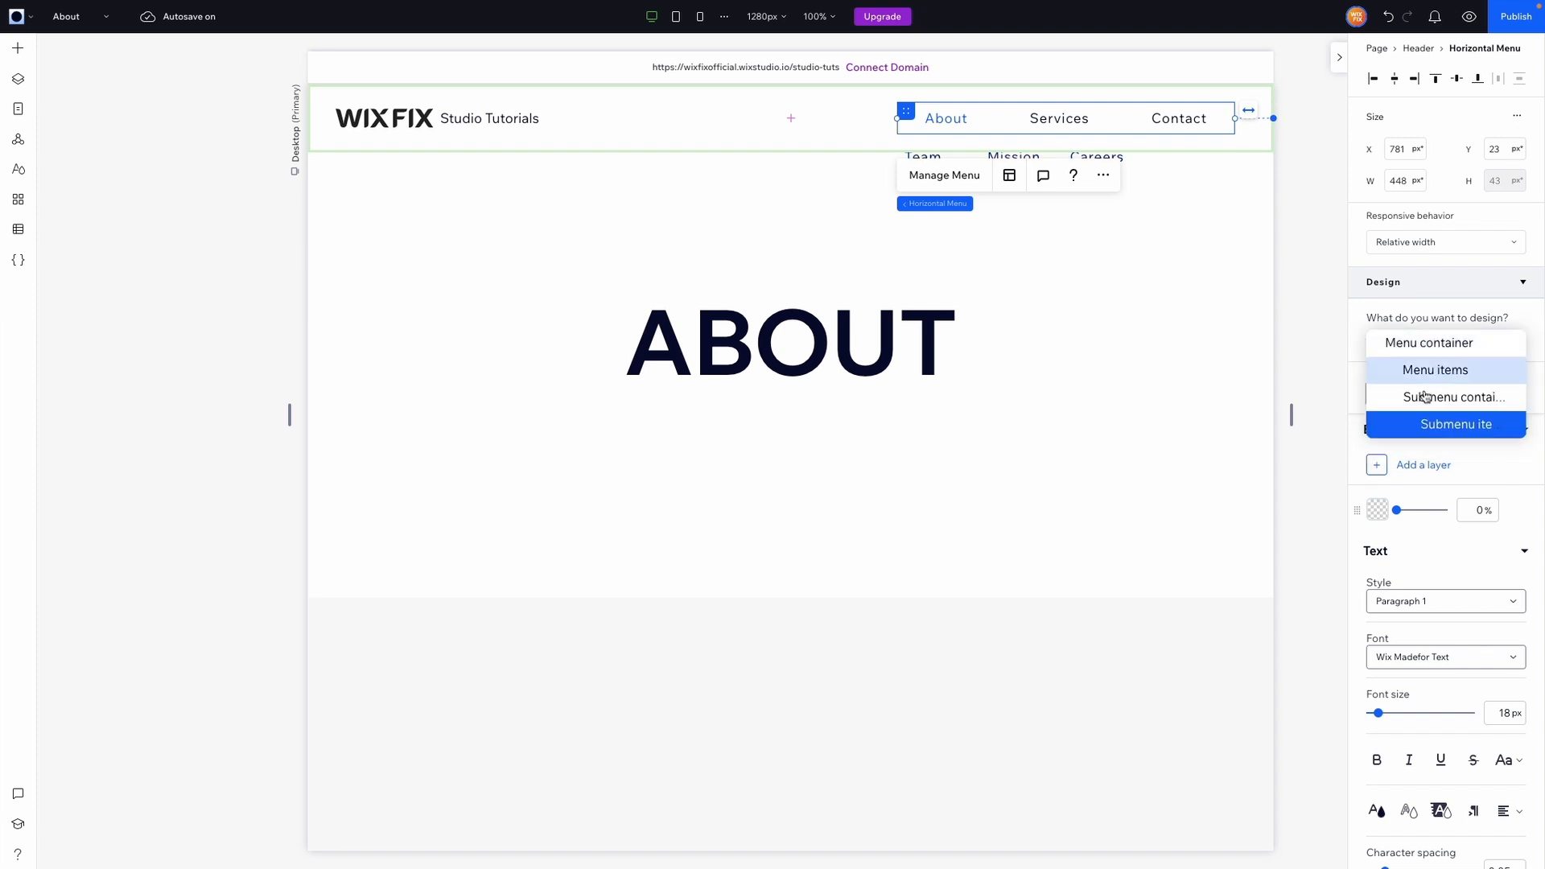
left_click(1405, 397)
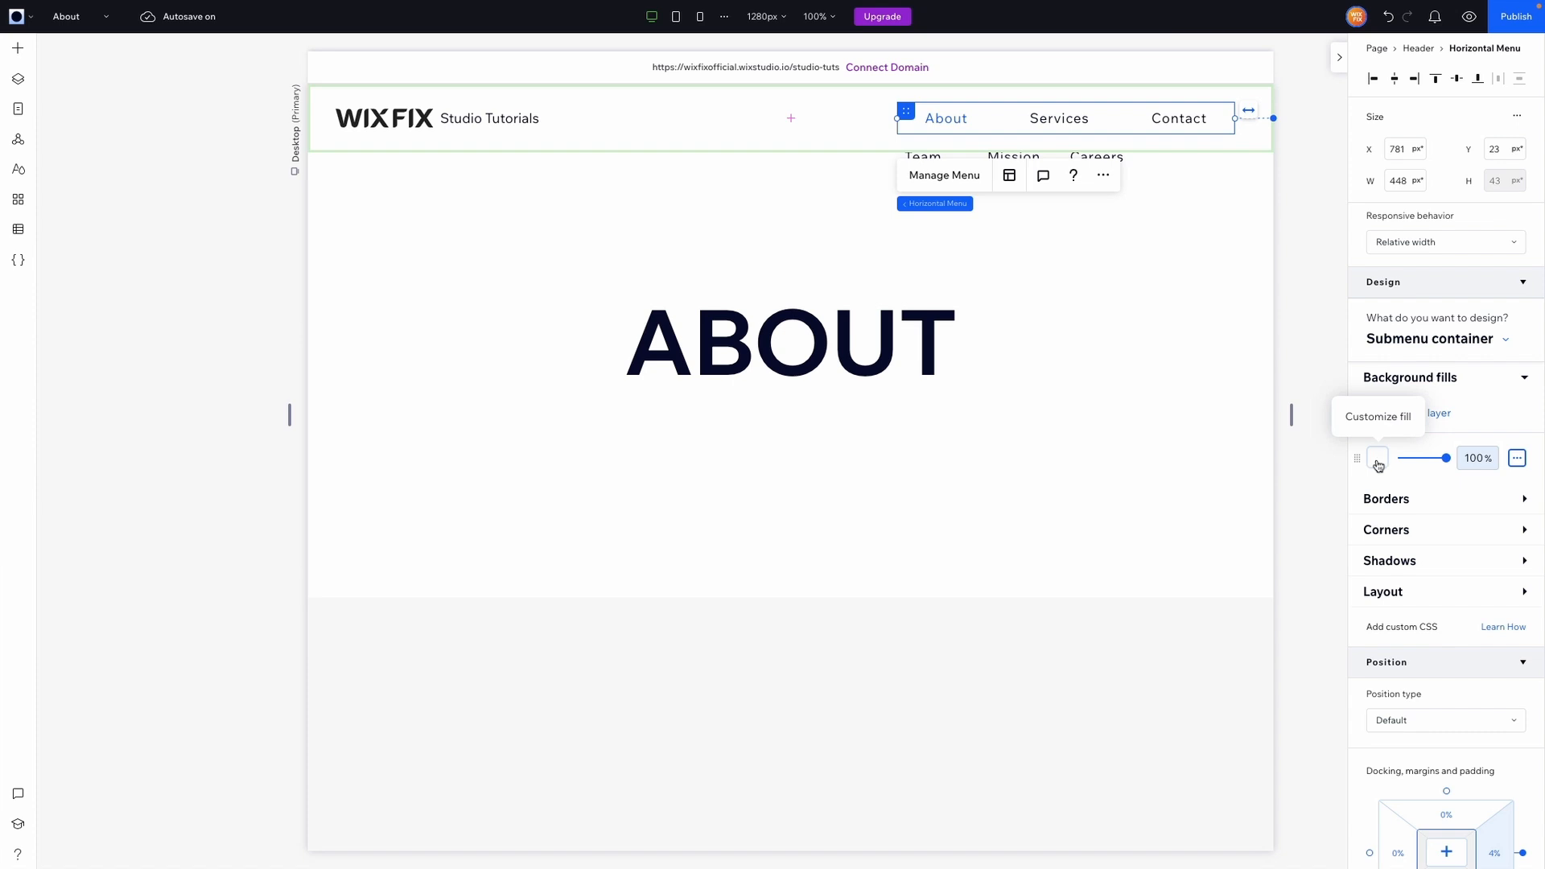
left_click(1387, 563)
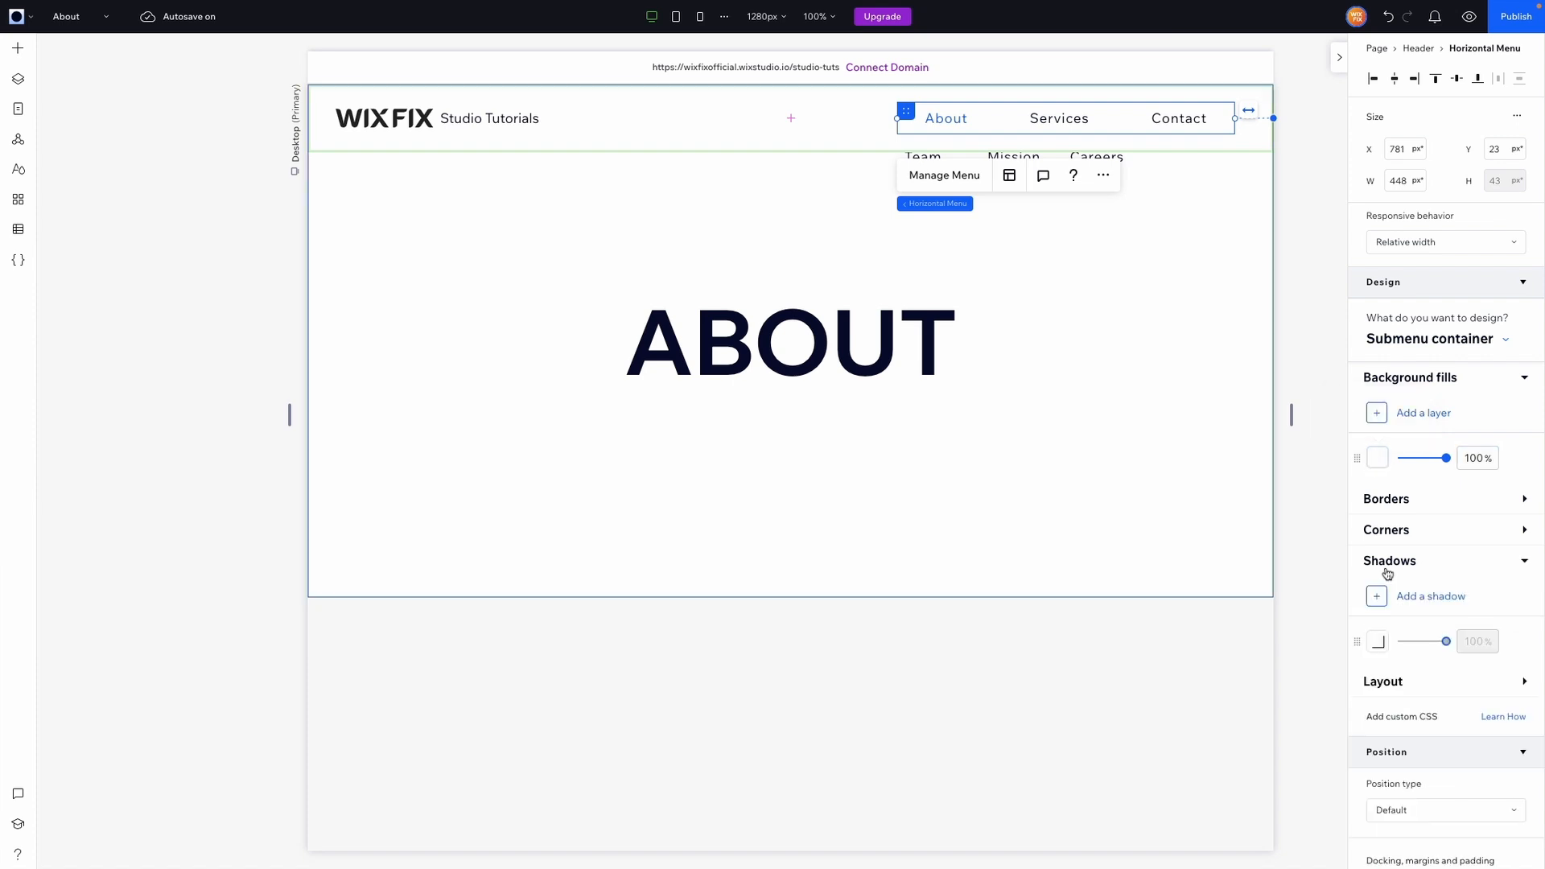
left_click(1387, 571)
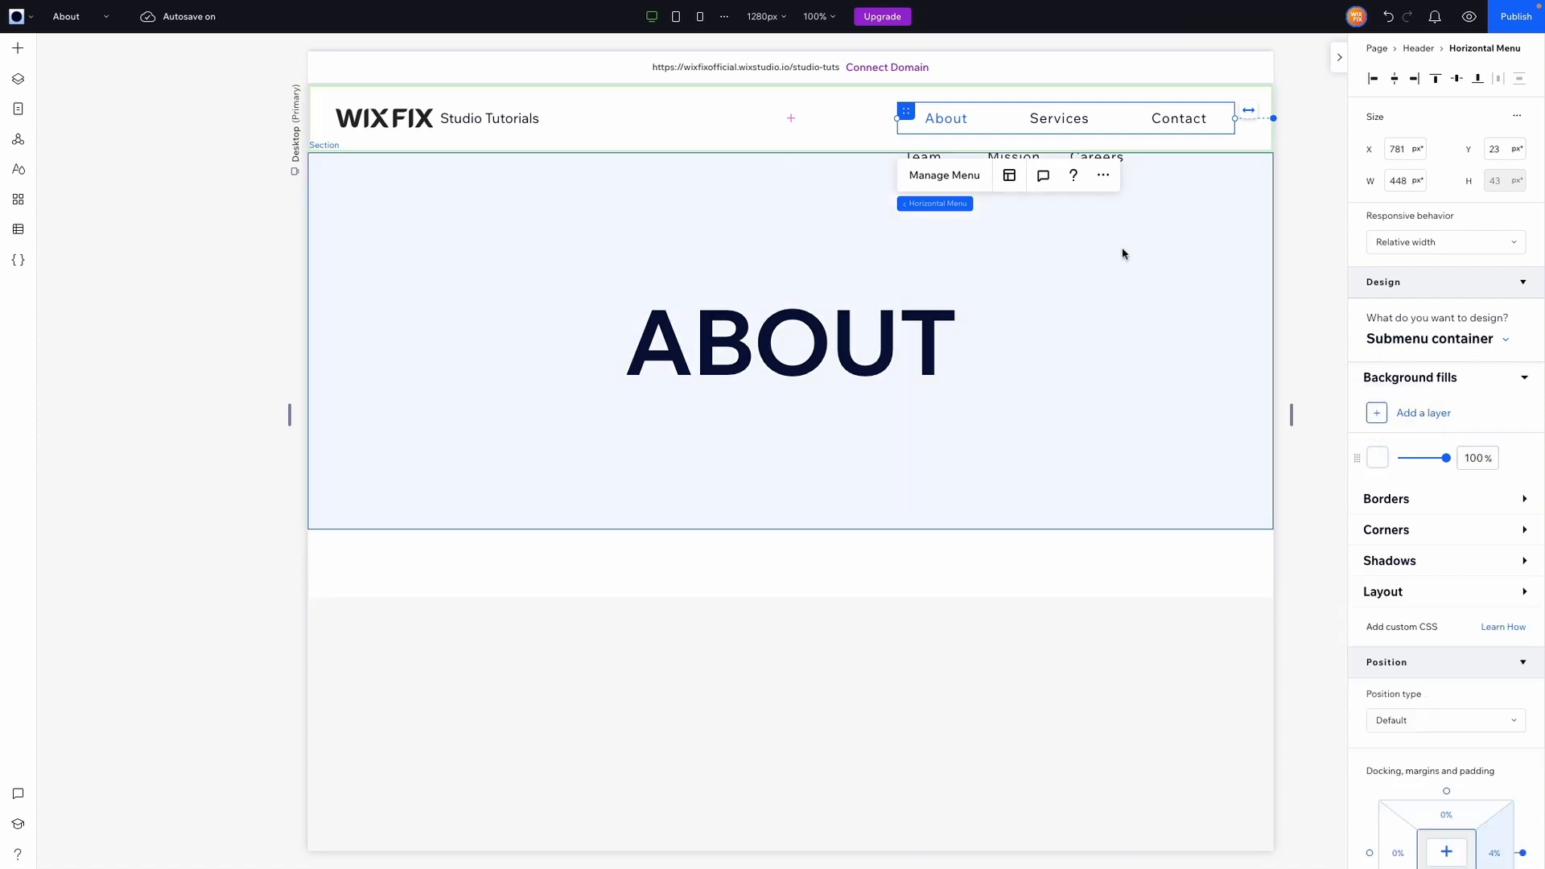
Open the menu layout's Submenu settings, compare the Flyout and Columns opening styles, and preview the columns submenu.
left_click(1012, 185)
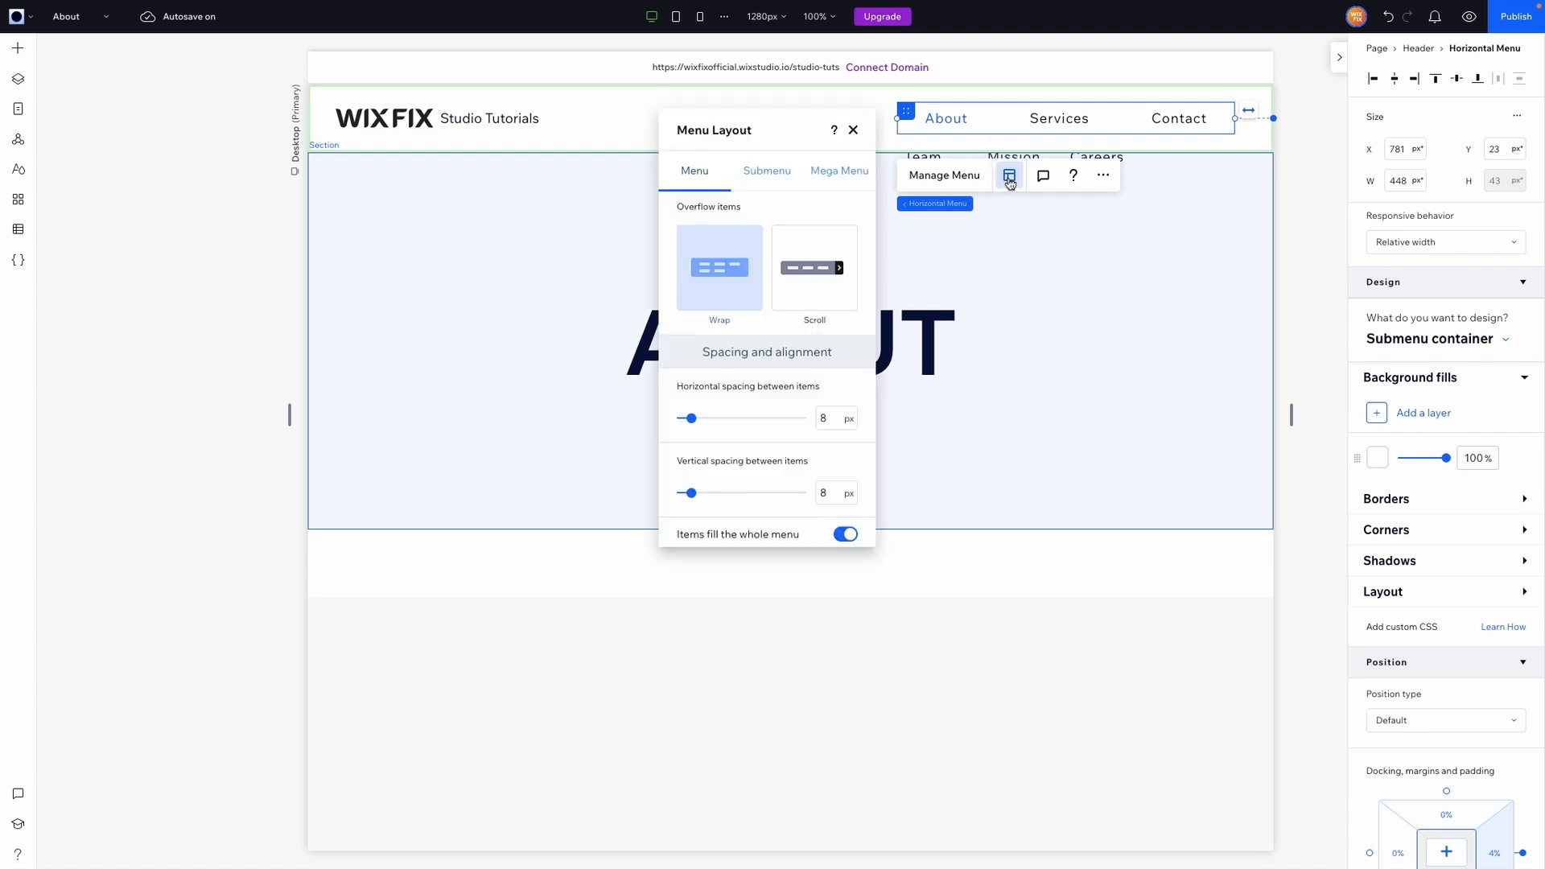
left_click(759, 181)
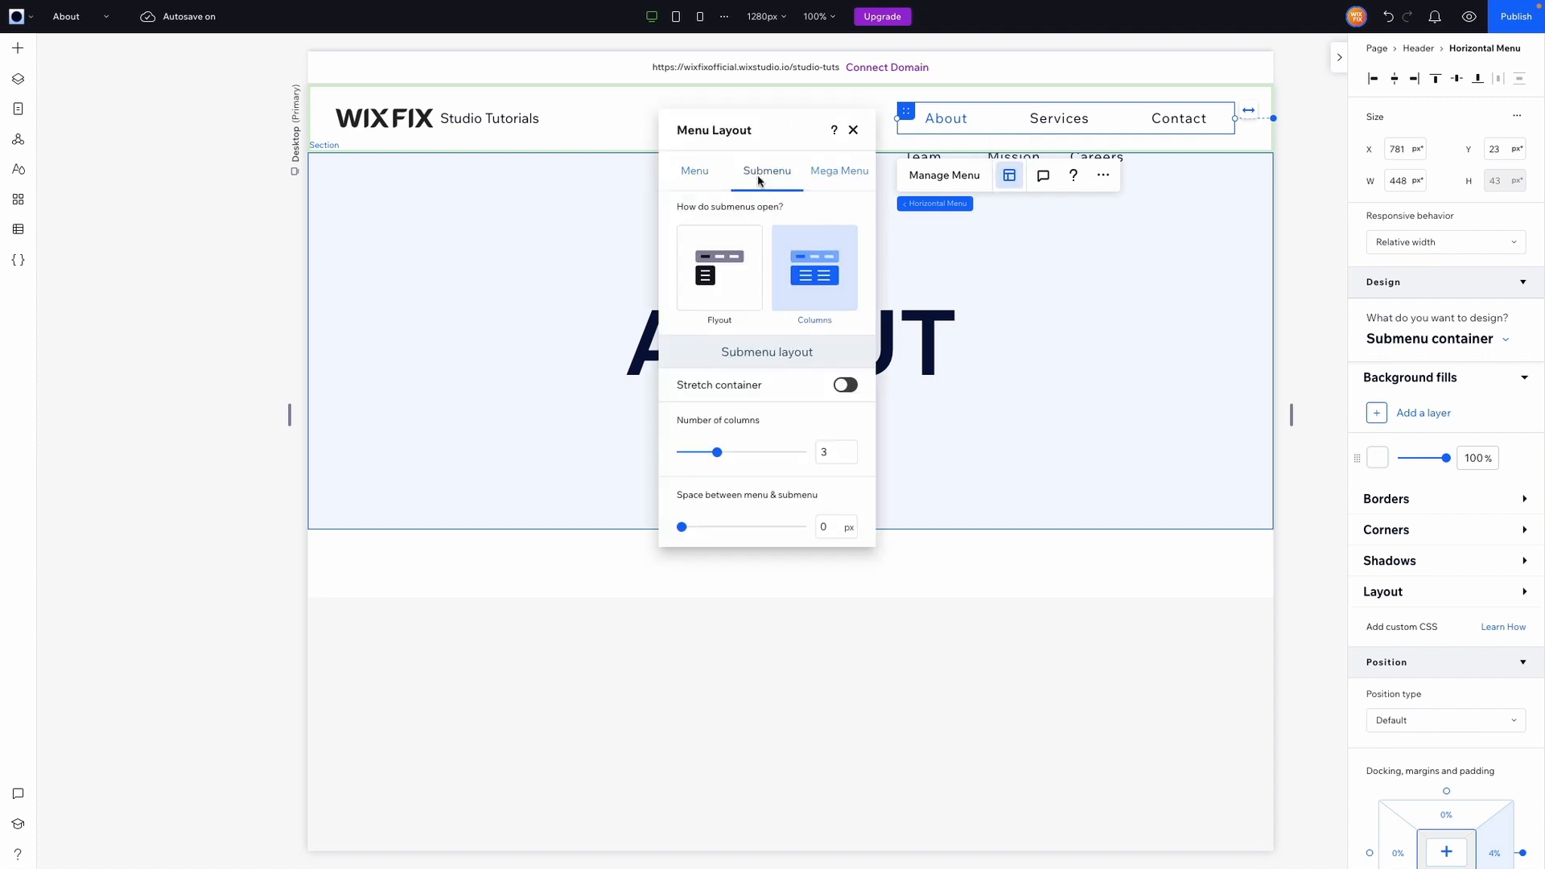
left_click(719, 282)
left_click(816, 279)
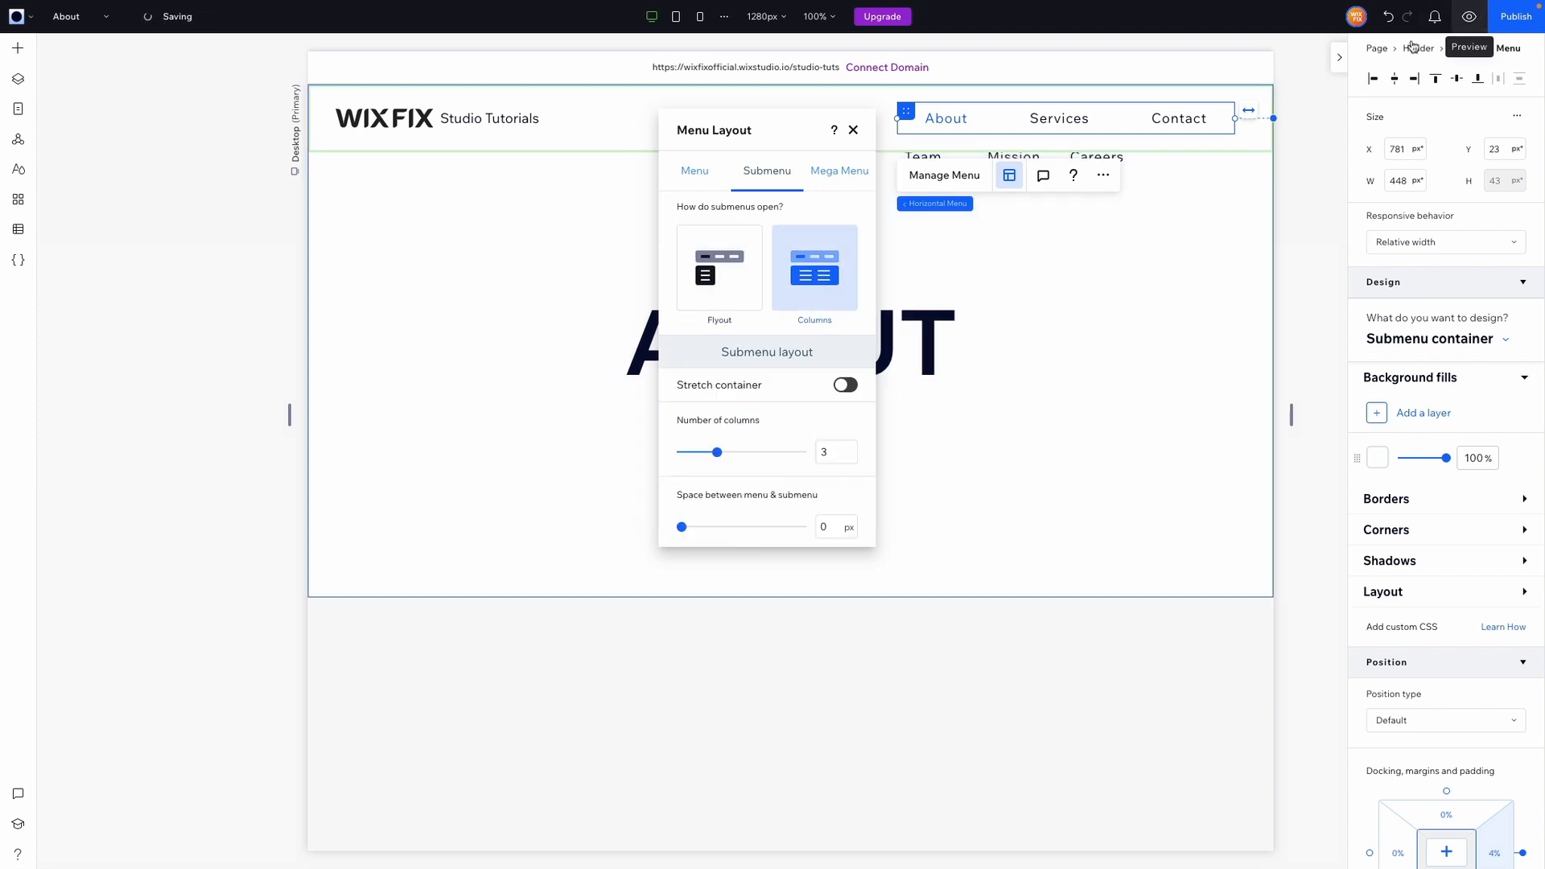
left_click(1469, 16)
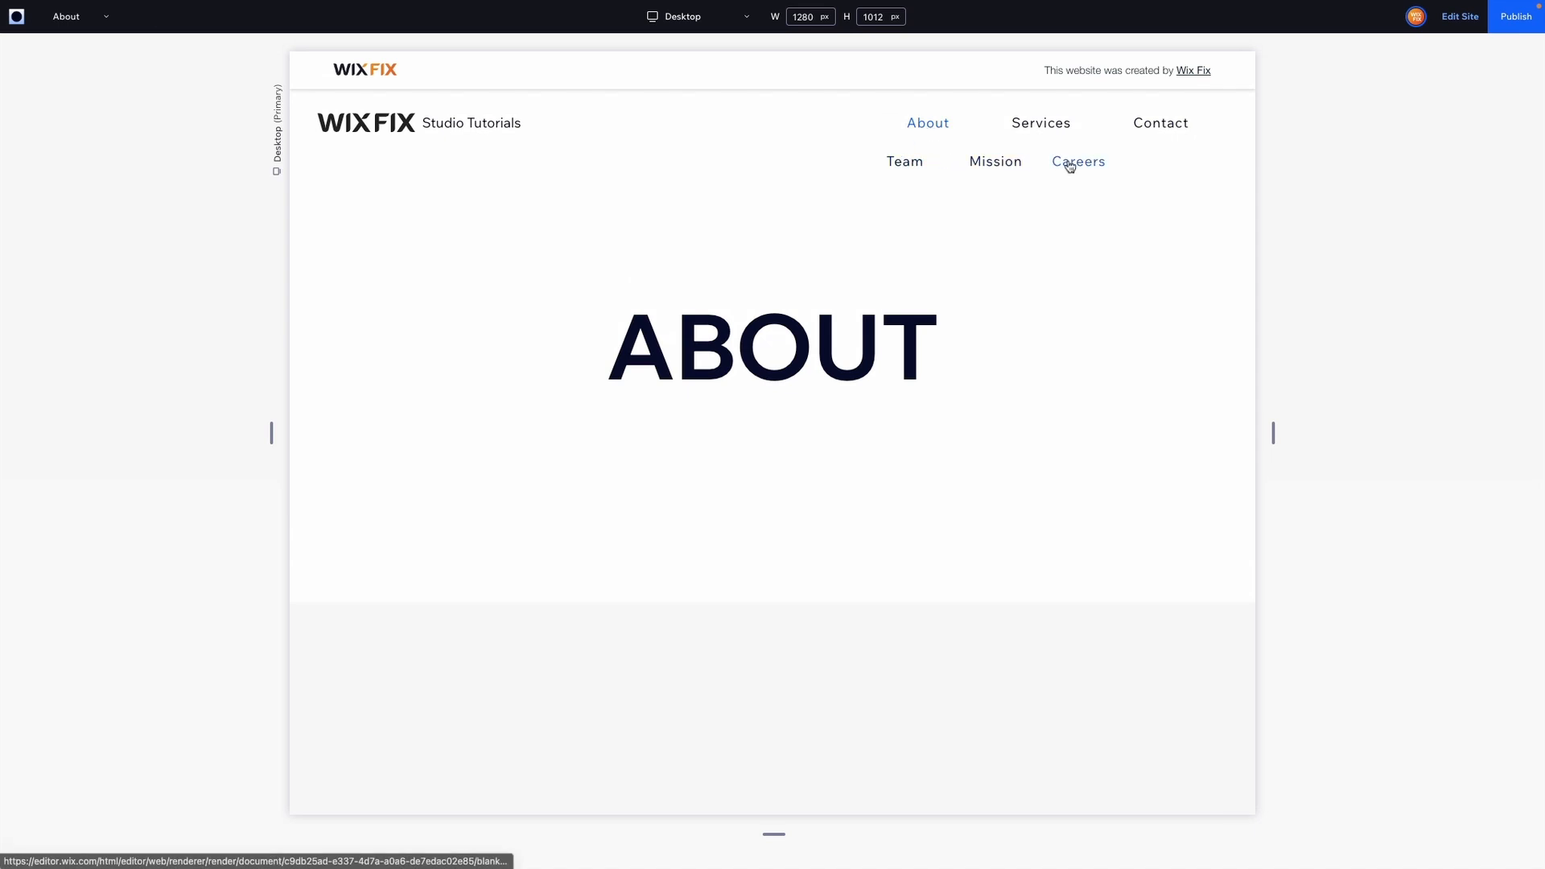
left_click(1459, 16)
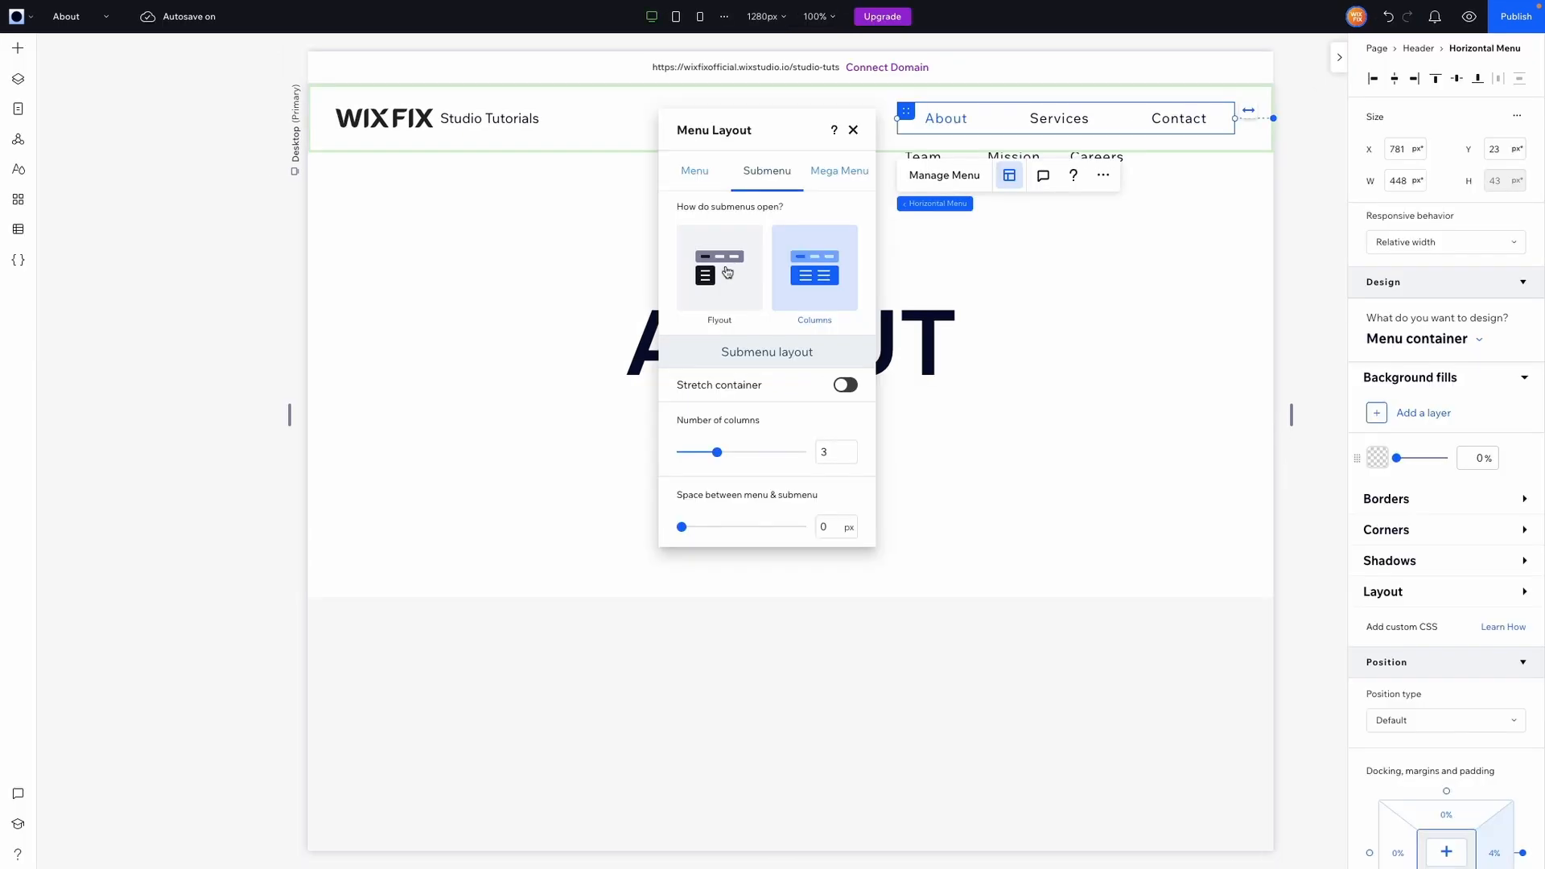
Set the submenus to open as a Flyout and preview the About dropdown.
left_click(728, 270)
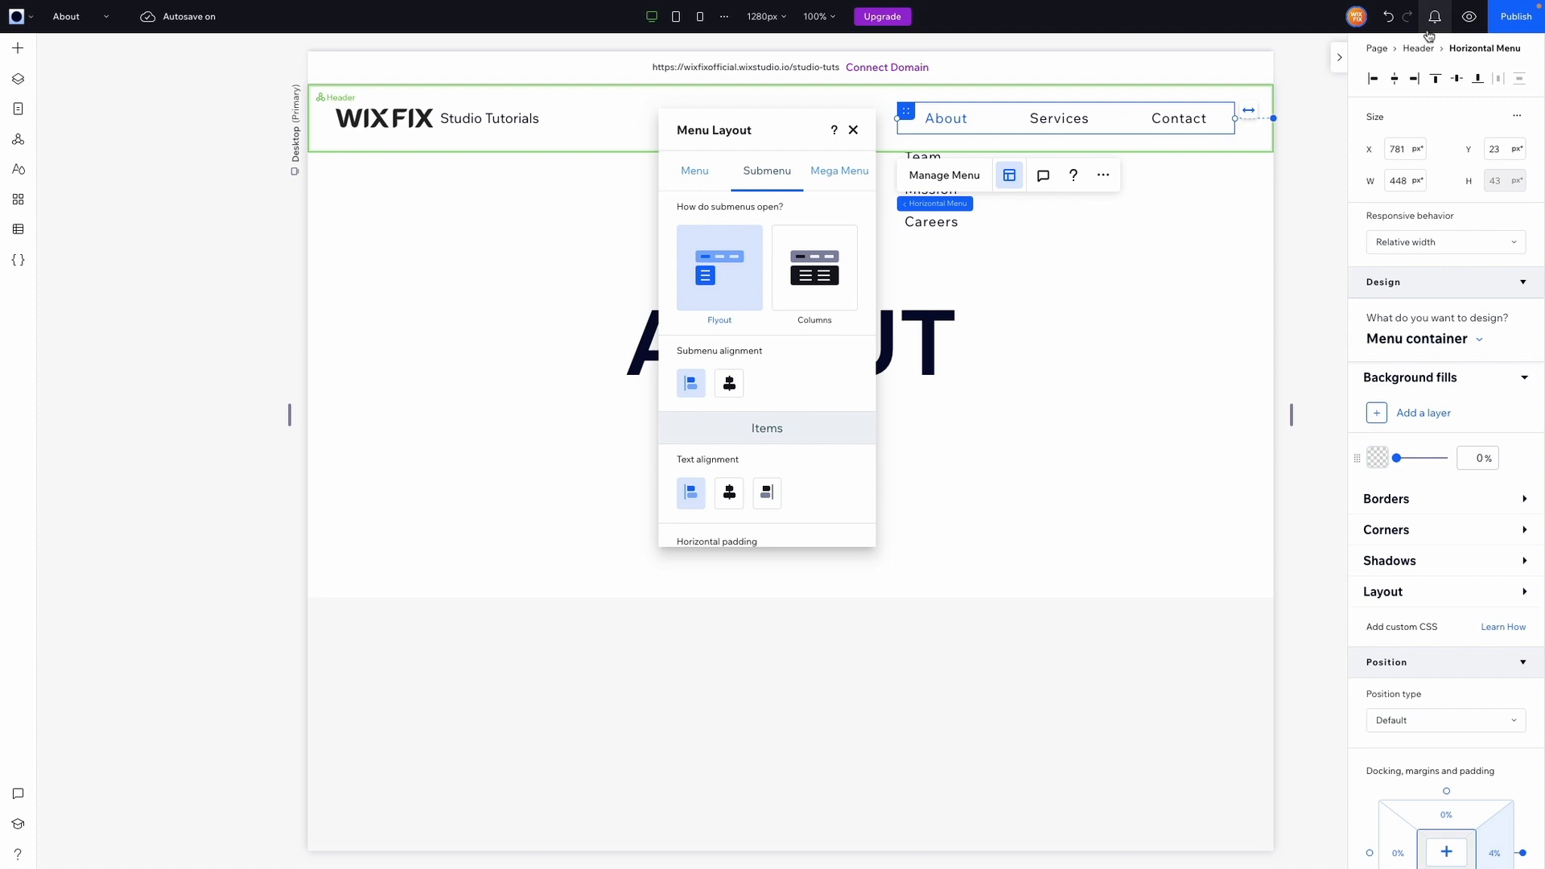
left_click(1469, 17)
mouse_move(920, 136)
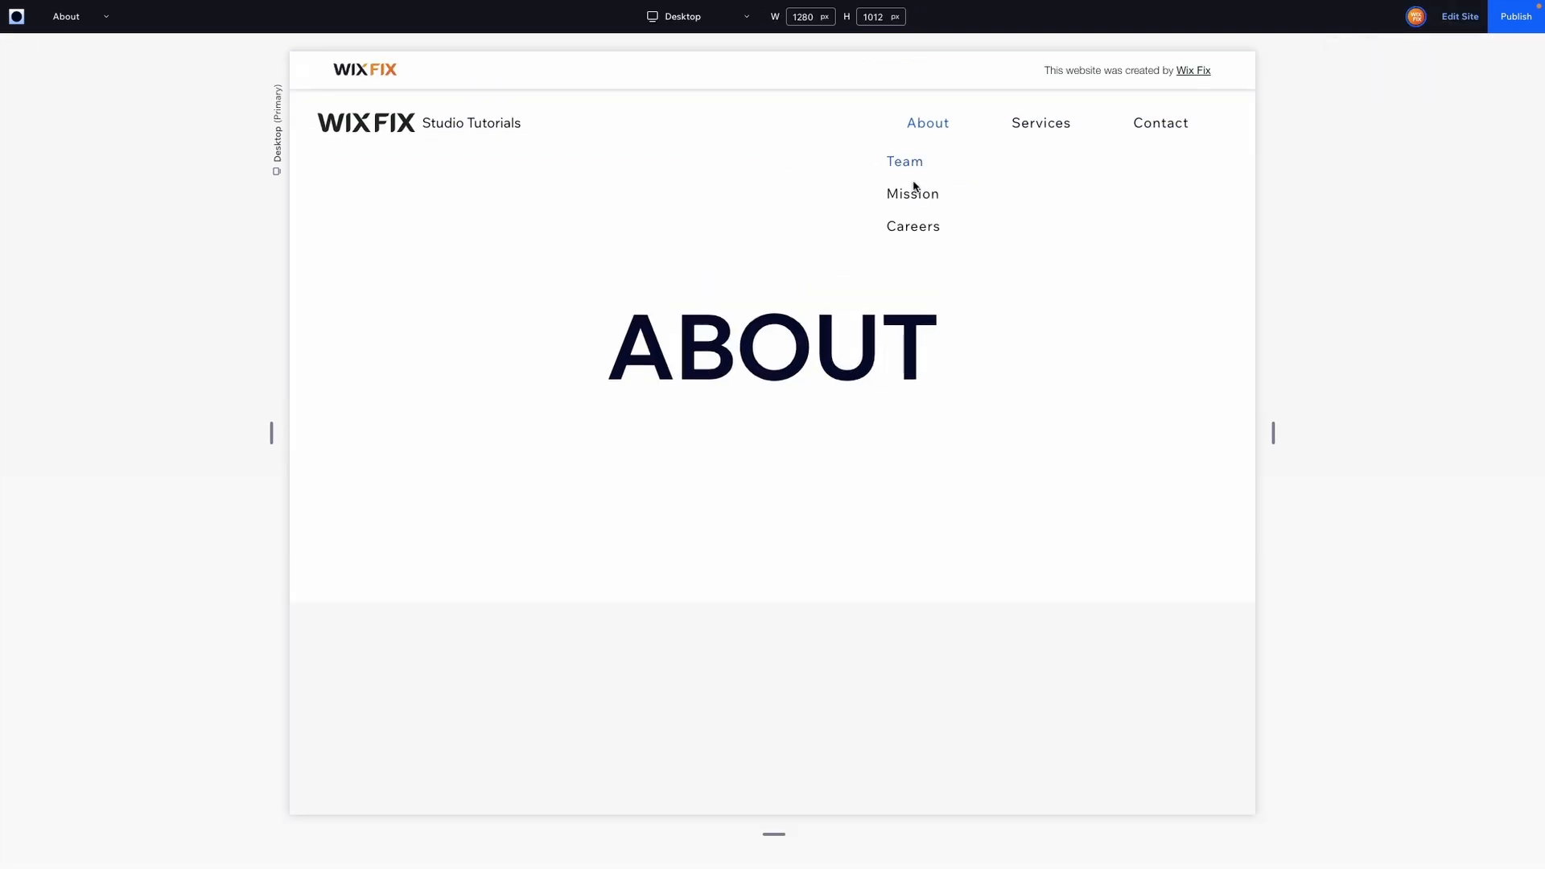
left_click(1010, 175)
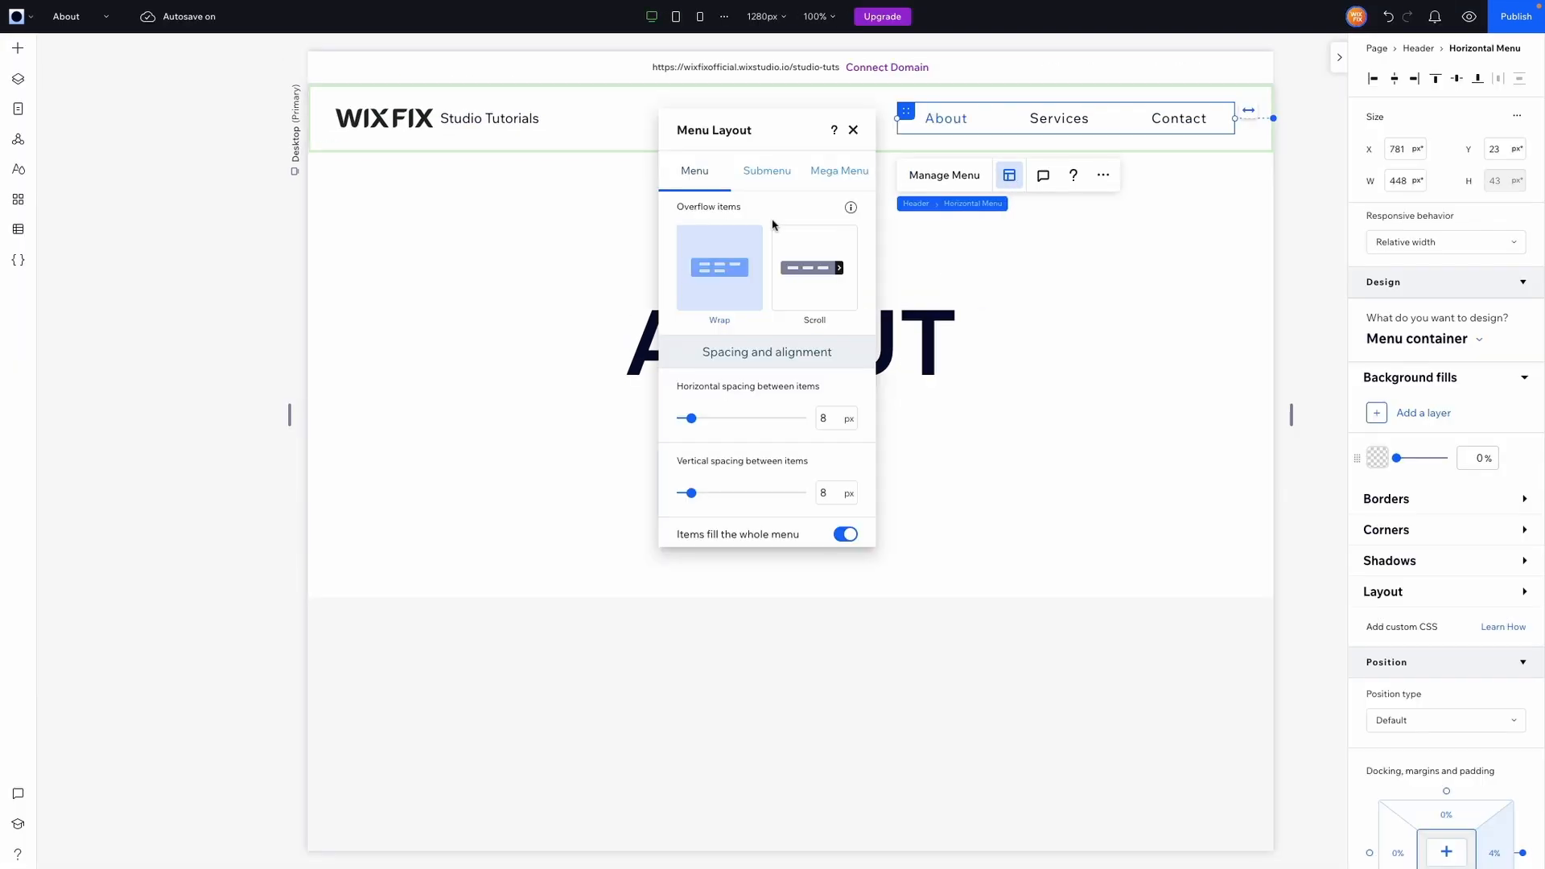
Center the submenu alignment and the submenu items' text alignment in the menu layout's Submenu settings.
left_click(767, 170)
scroll(762, 357, "down", 2)
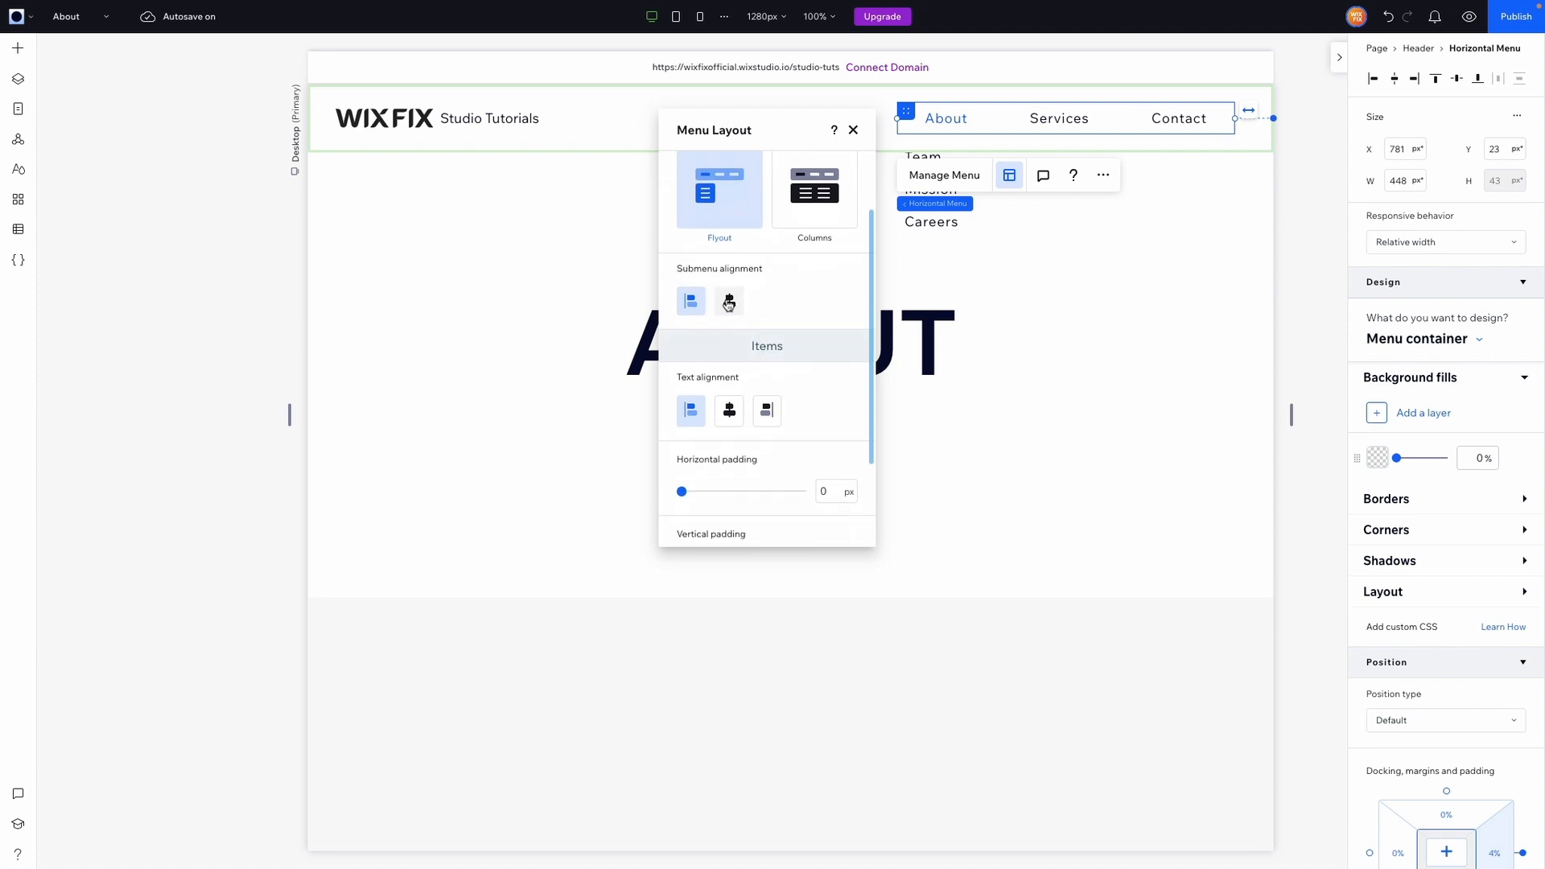
left_click(730, 304)
scroll(719, 304, "down", 2)
left_click(730, 296)
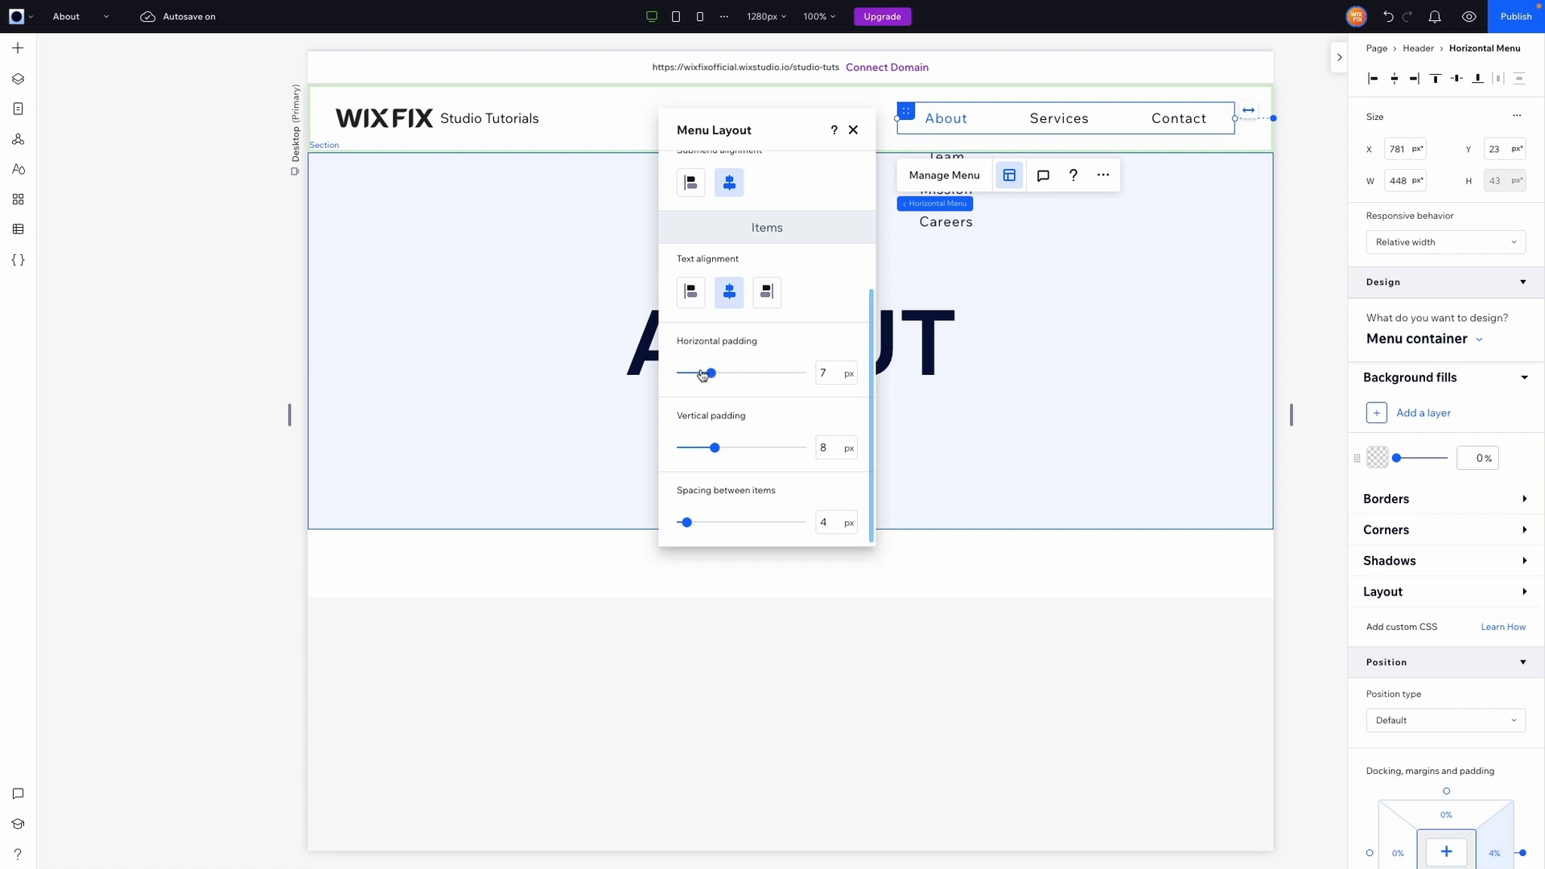
Set the submenu items' vertical padding to 12 px and spacing between items to 24 px.
mouse_move(713, 444)
left_mouse_down()
mouse_move(780, 449)
mouse_move(715, 451)
mouse_move(738, 447)
mouse_move(725, 443)
left_mouse_up()
mouse_move(692, 524)
left_mouse_down()
mouse_move(733, 524)
mouse_move(711, 524)
left_mouse_up()
mouse_move(728, 451)
left_mouse_down()
mouse_move(690, 454)
mouse_move(730, 450)
left_mouse_up()
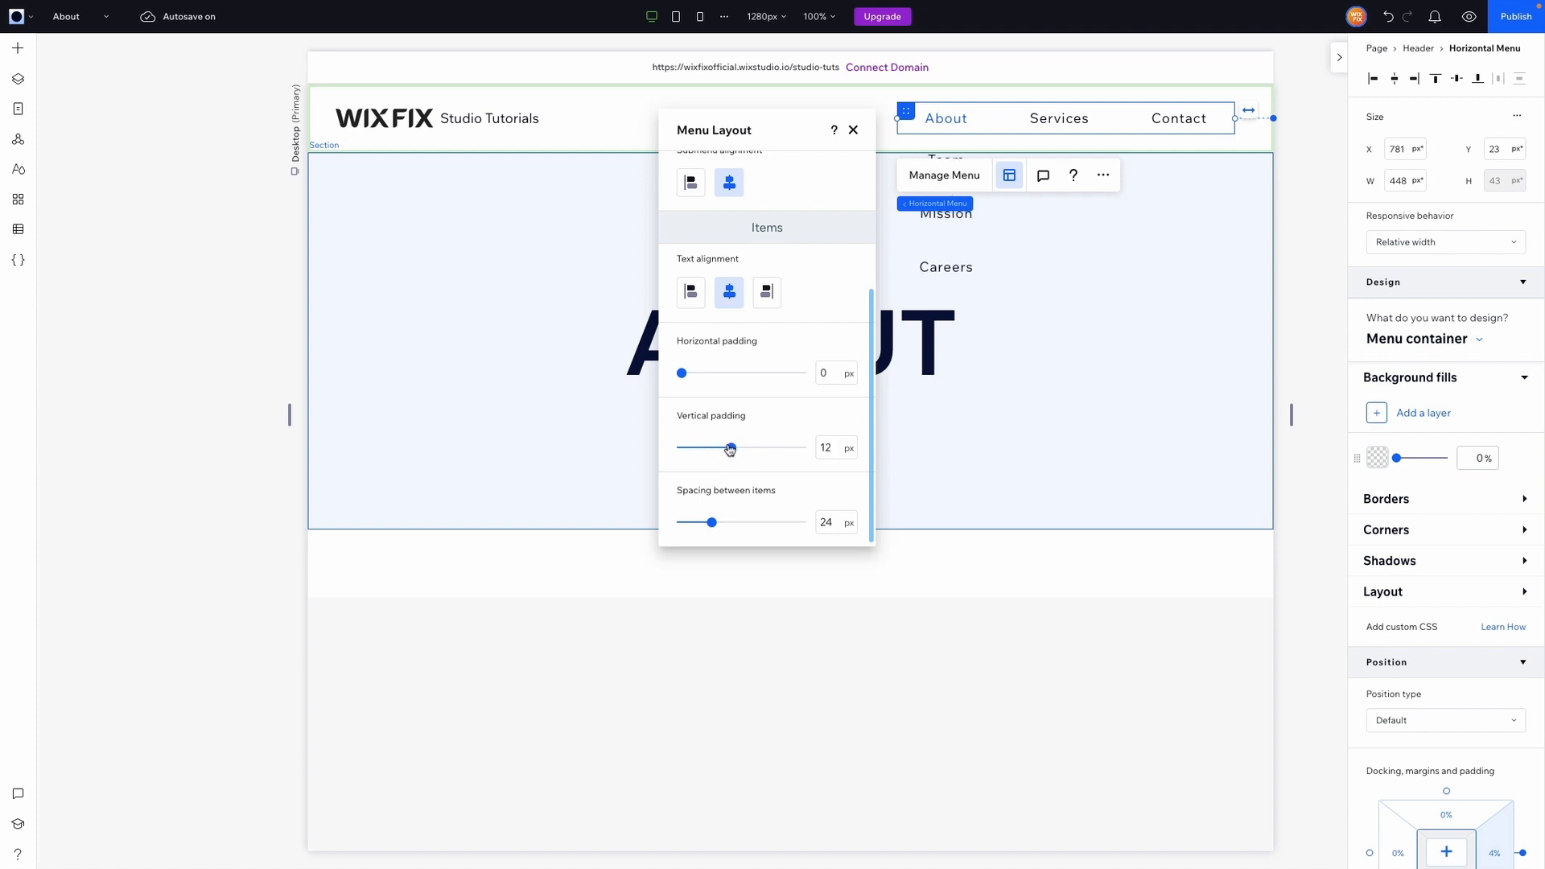
Give the submenu container a 1 px border.
left_click(1404, 505)
left_click(1410, 344)
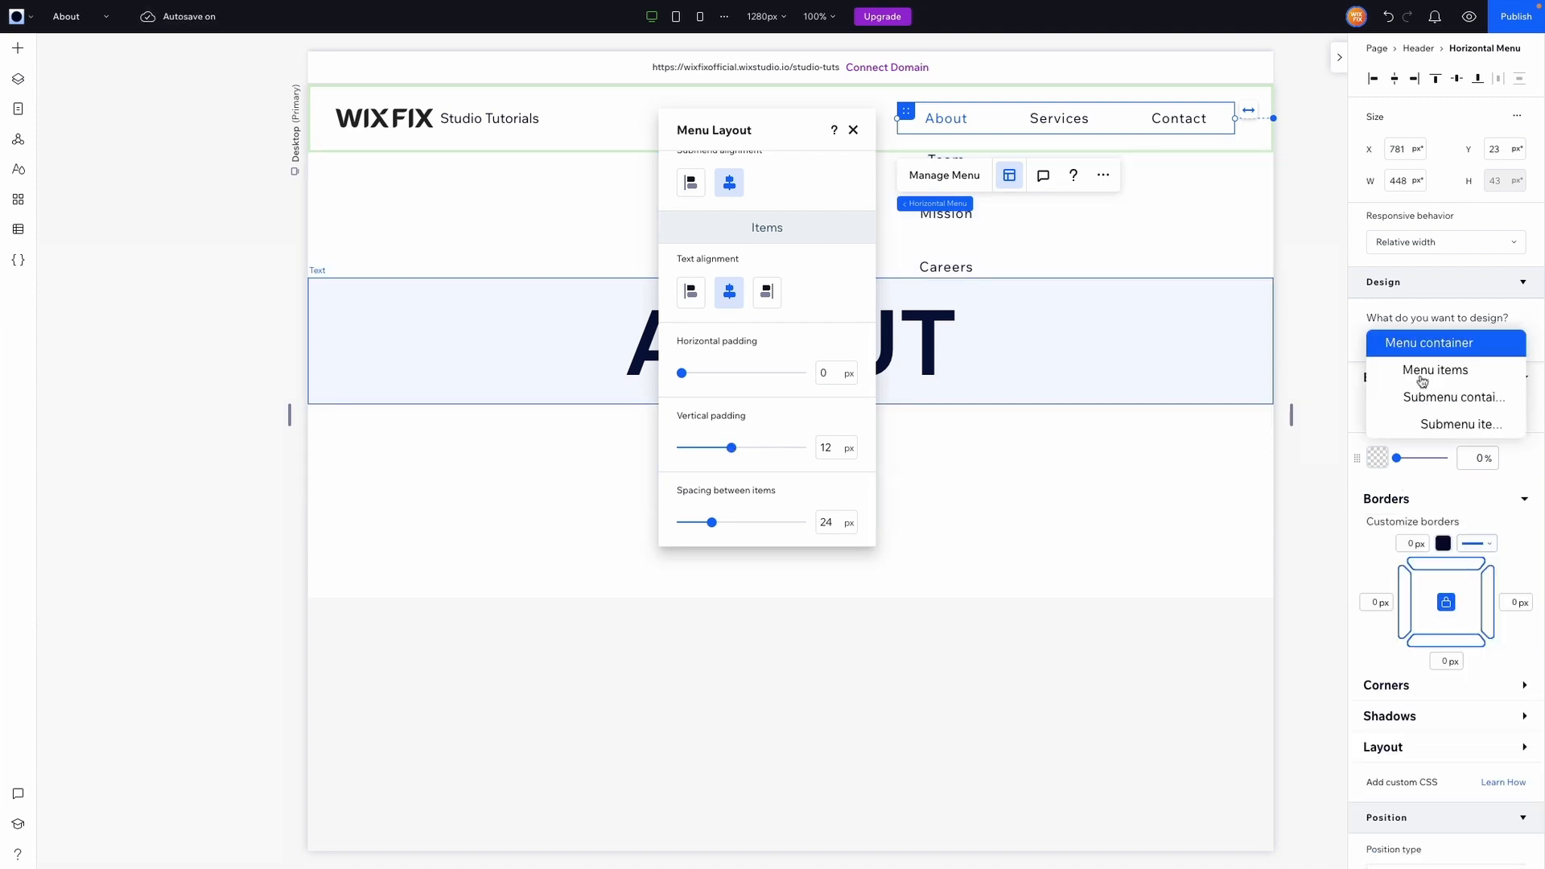
left_click(1431, 404)
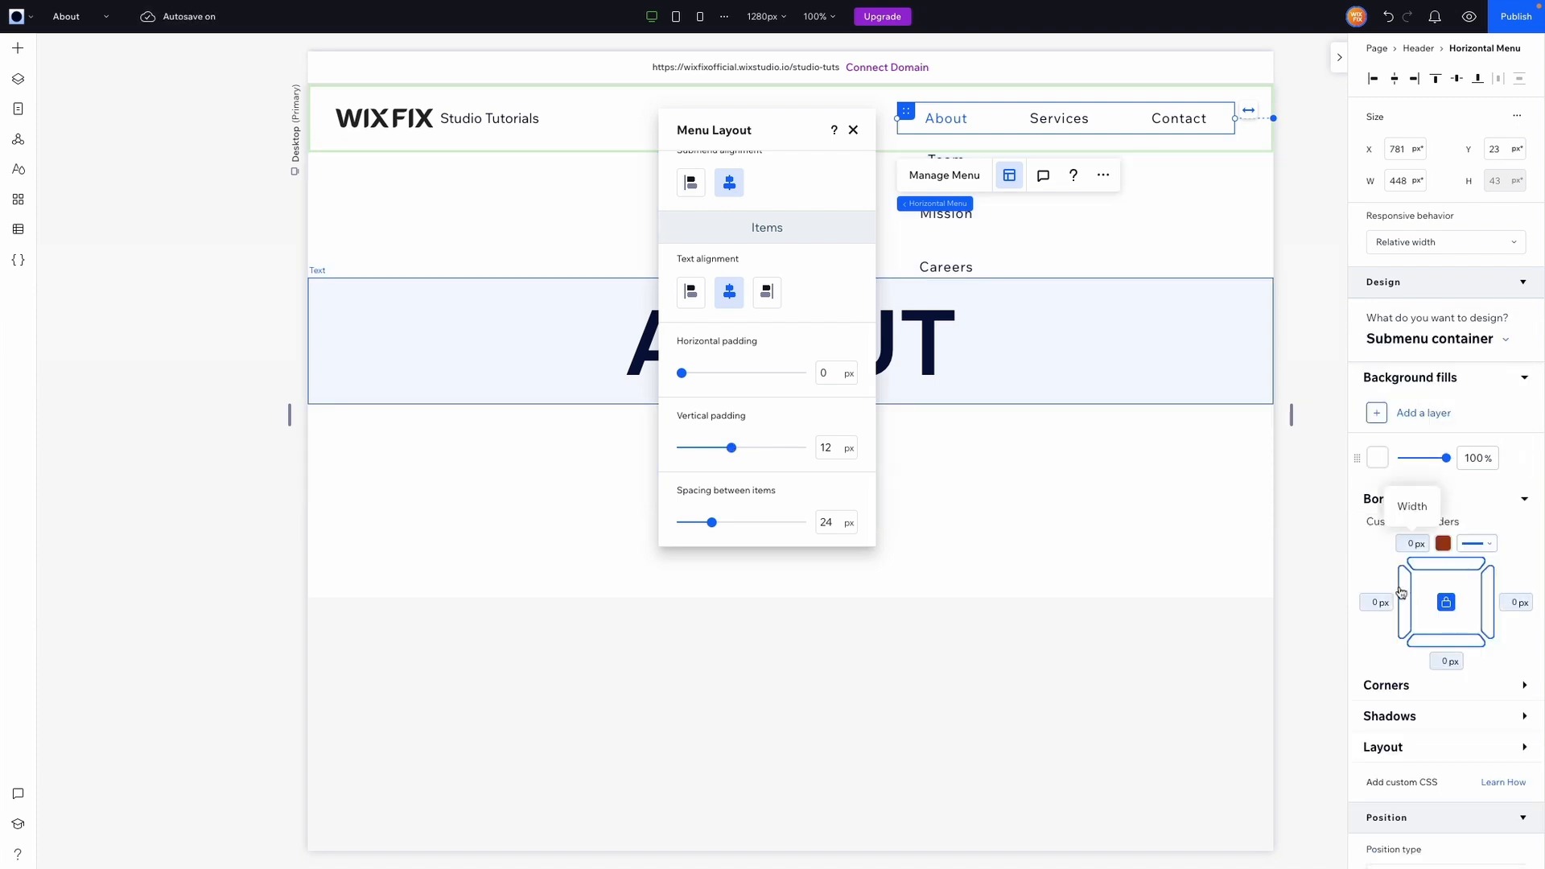
scroll(1412, 535, "down", 1)
left_click(1413, 463)
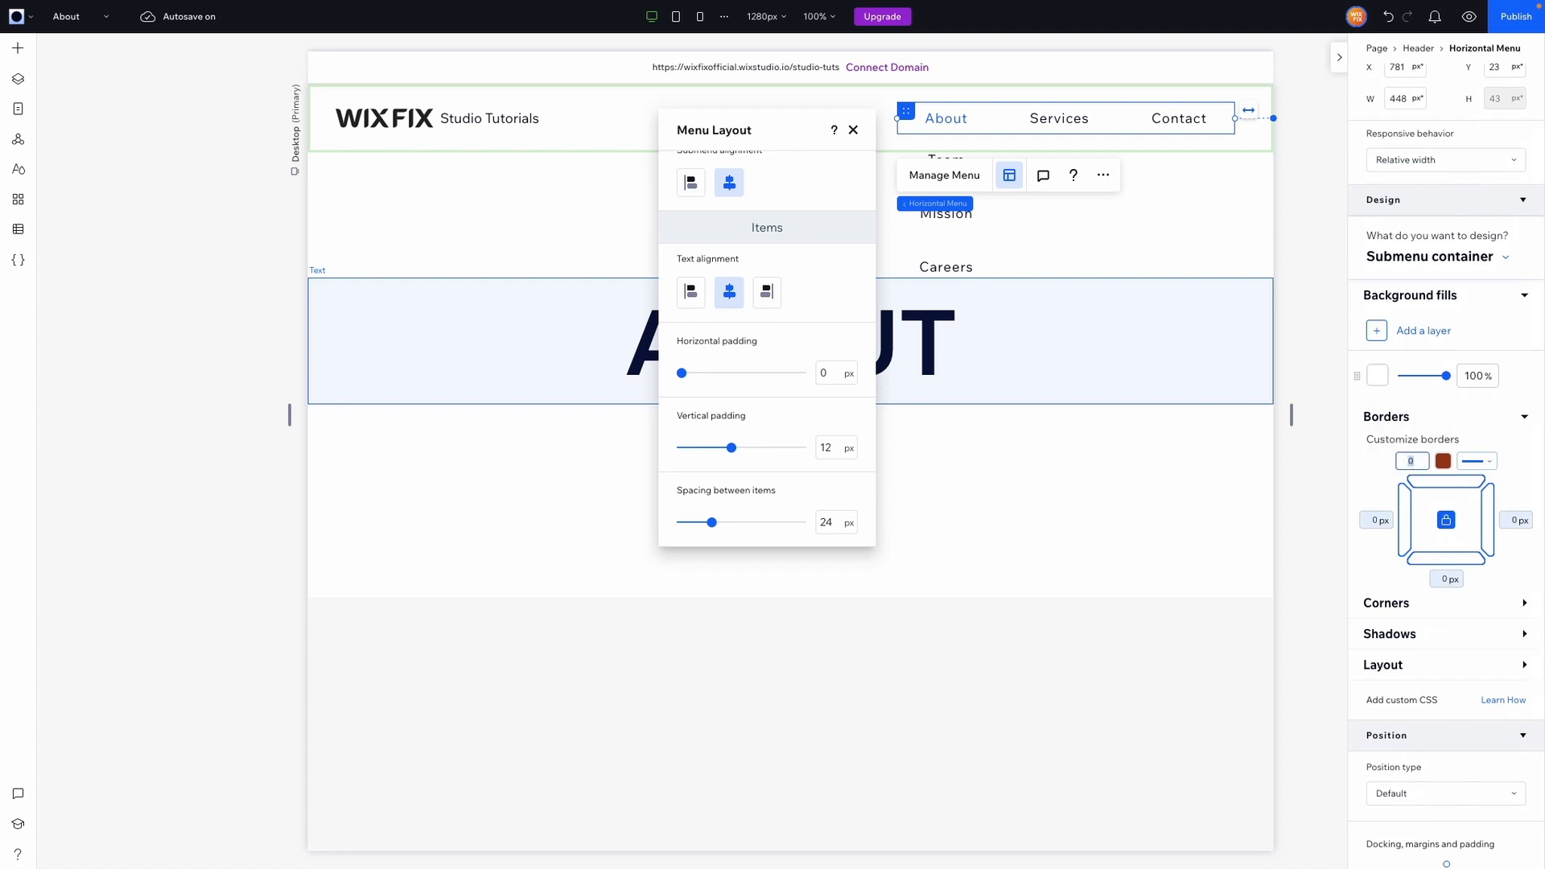
type("1")
Set the submenu items' vertical padding to 8 px and spacing between items to 16 px, then preview the dropdown.
left_click_drag(731, 448, 690, 447)
left_click_drag(712, 522, 784, 523)
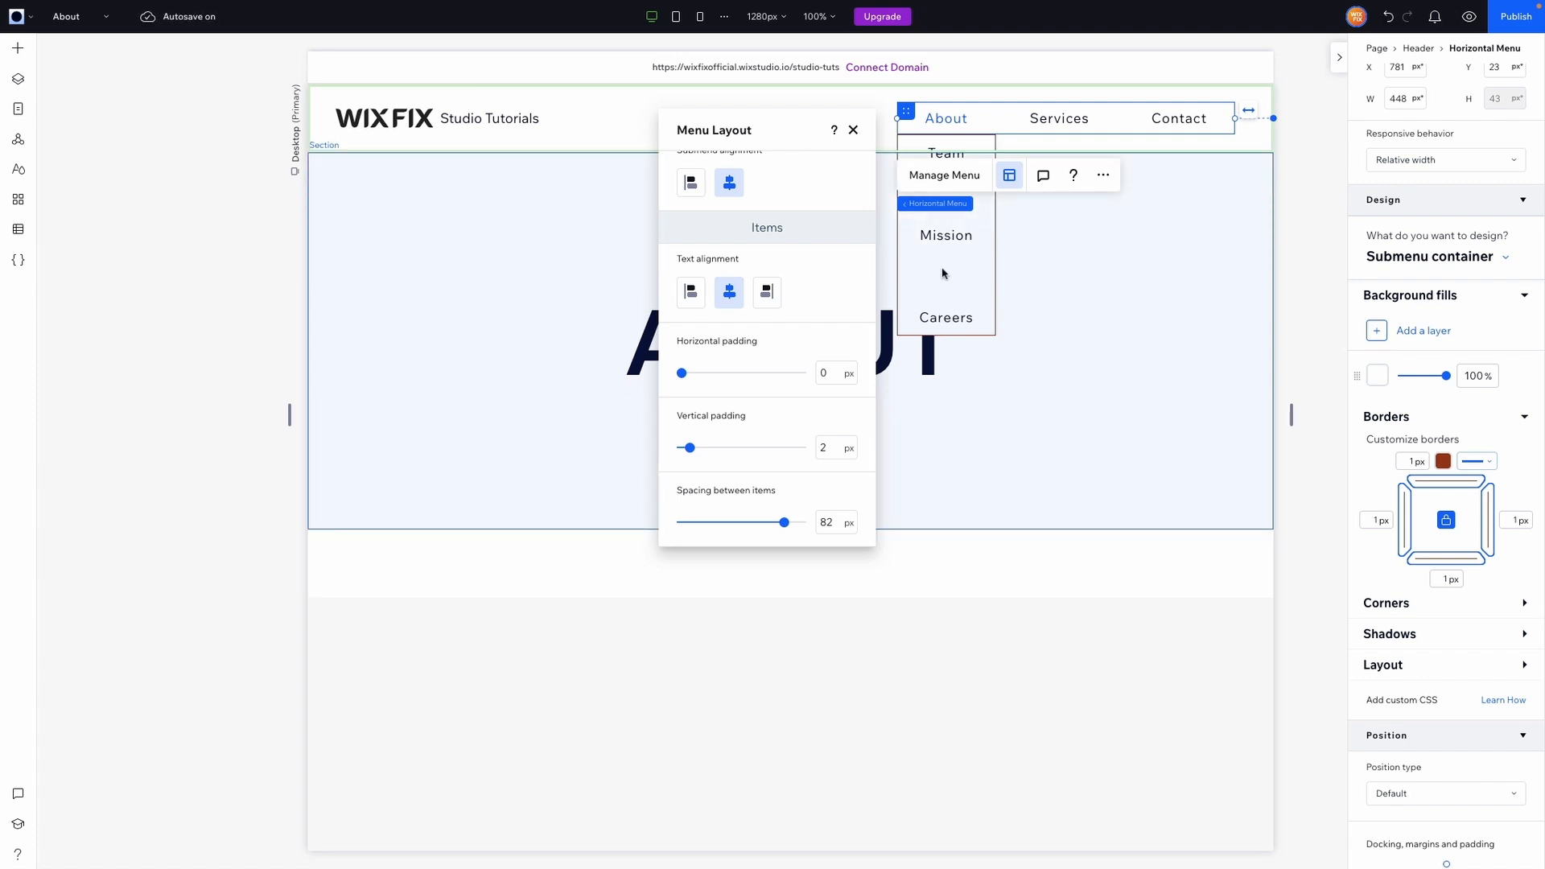
left_click_drag(773, 528, 701, 527)
mouse_move(691, 453)
left_mouse_down()
mouse_move(716, 452)
mouse_move(703, 452)
left_mouse_up()
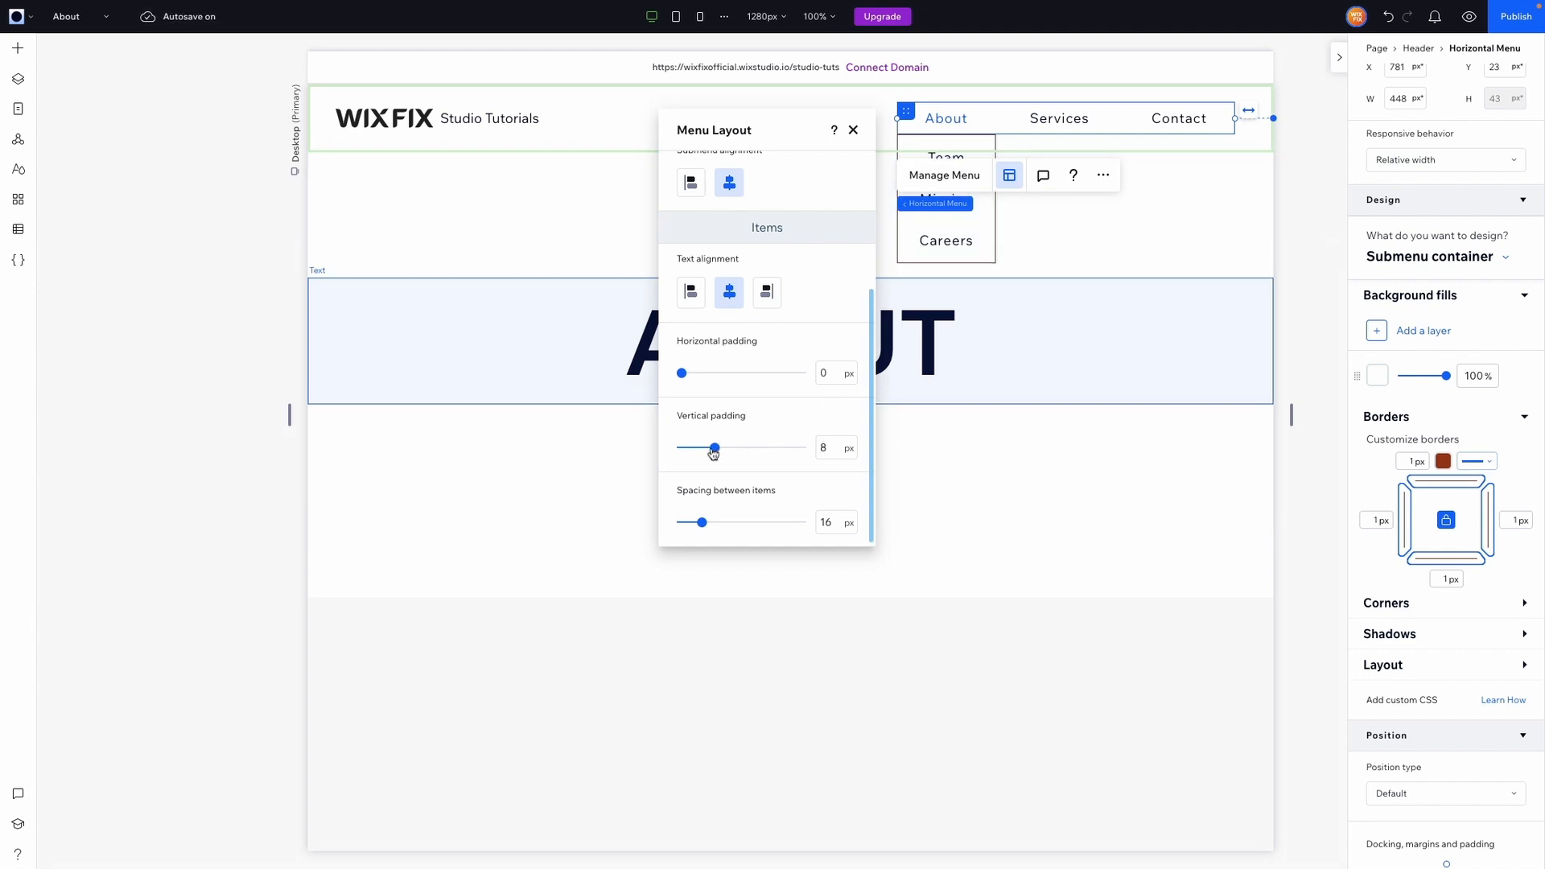
left_click(1469, 16)
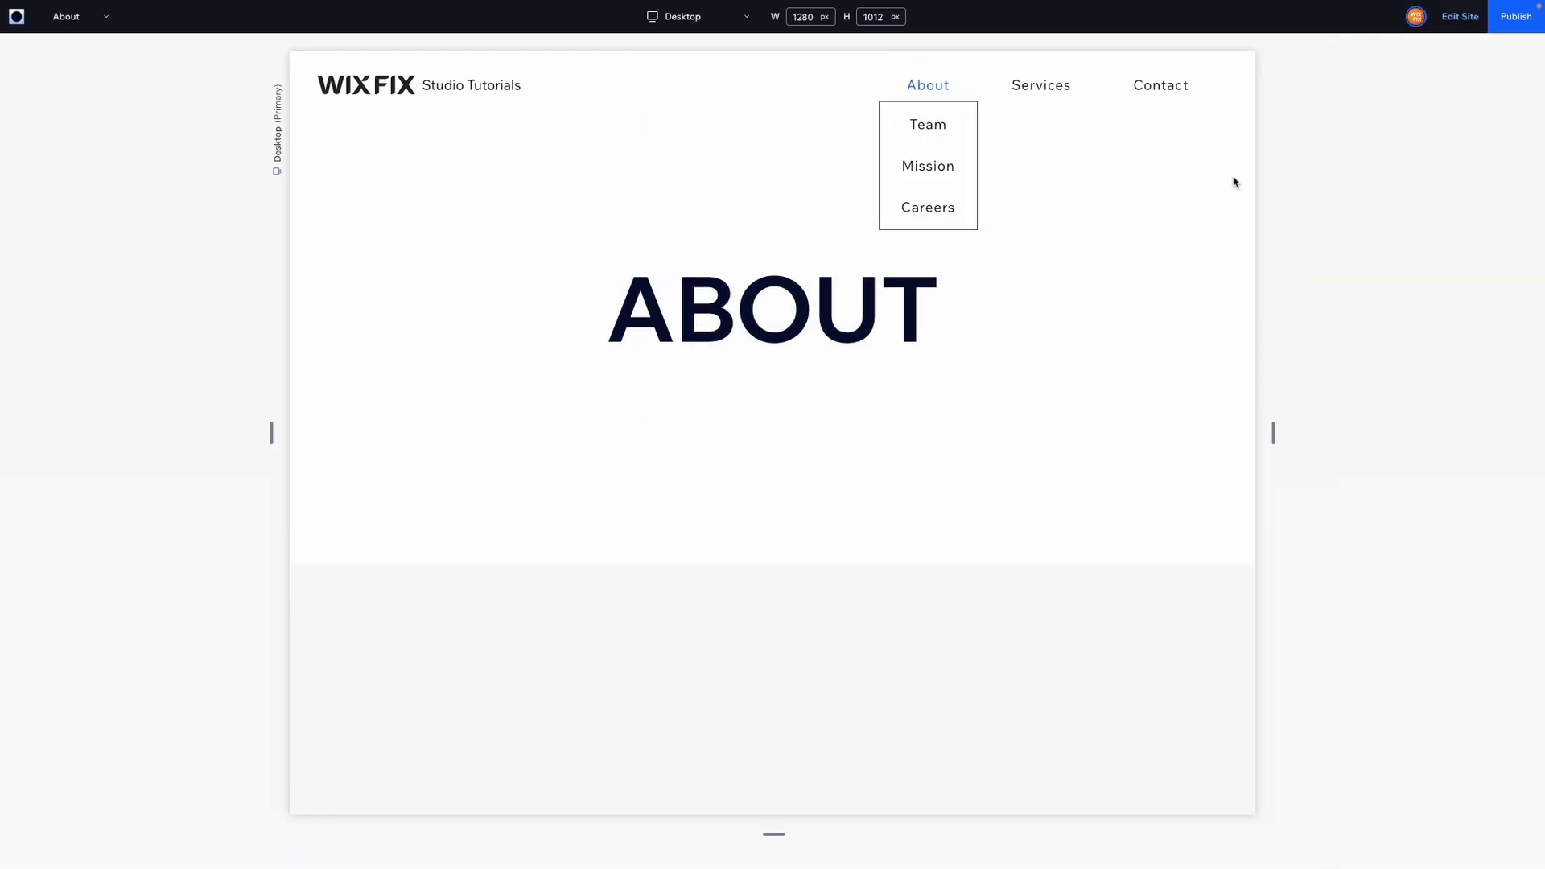